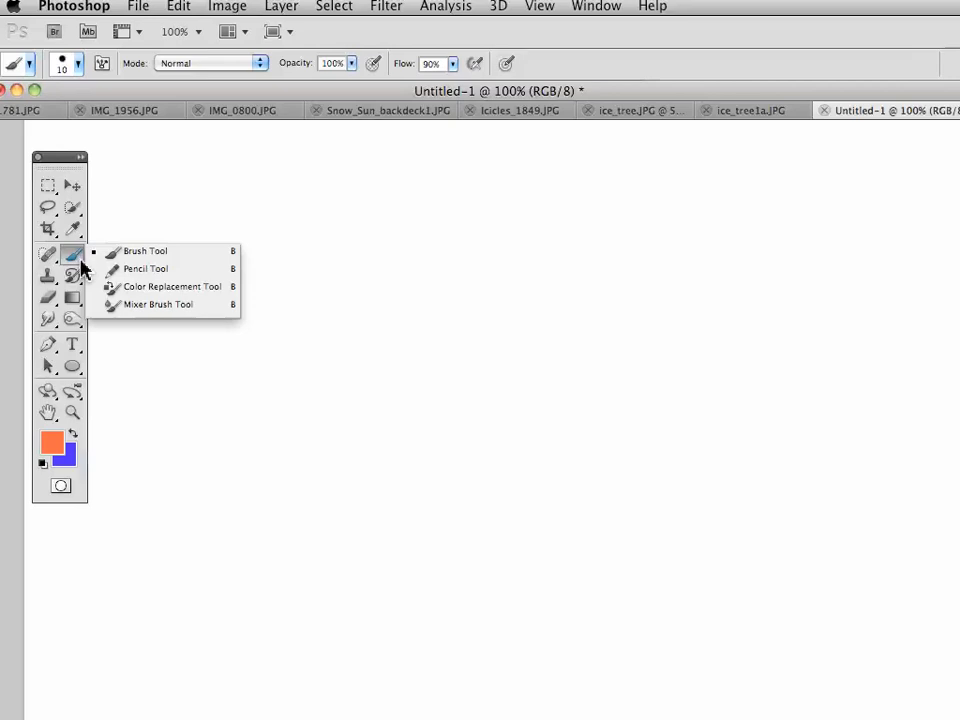
pyautogui.click(80, 236)
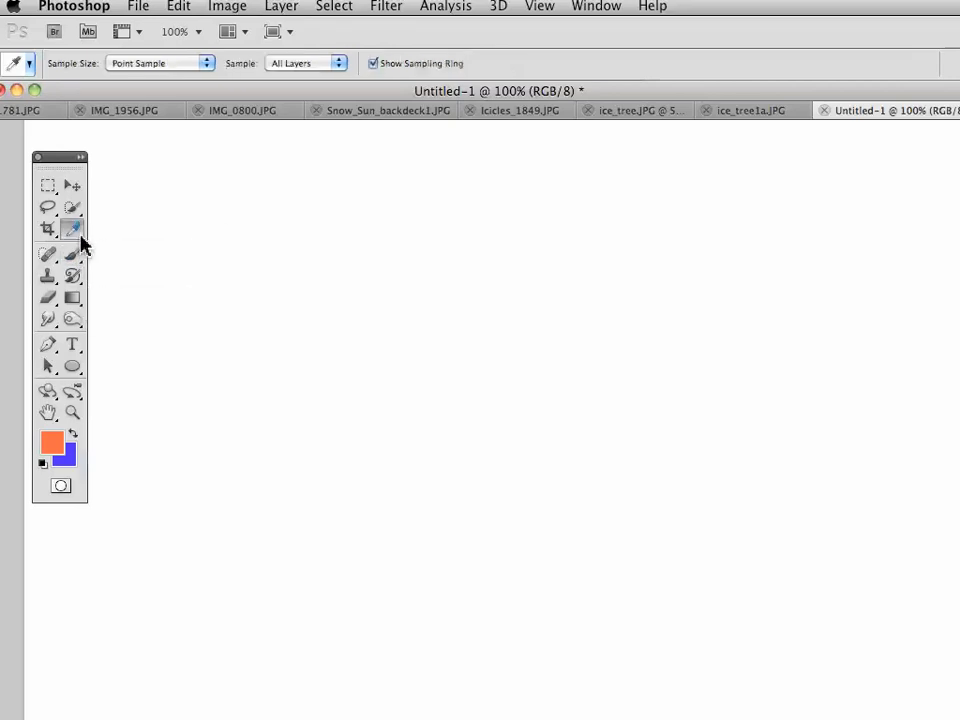
pyautogui.click(80, 237)
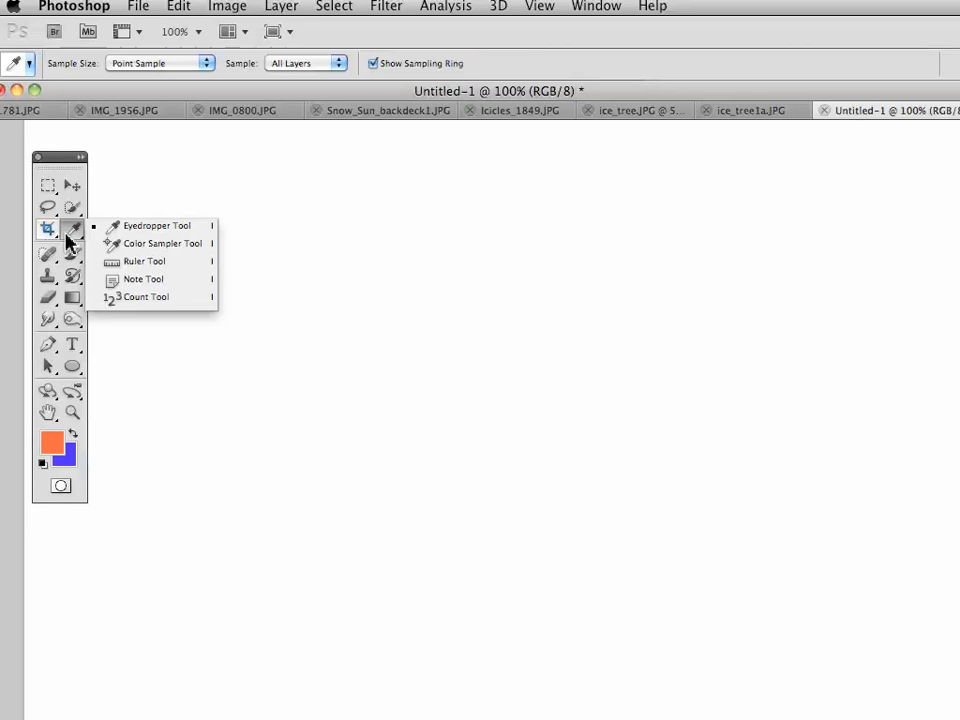
pyautogui.click(69, 240)
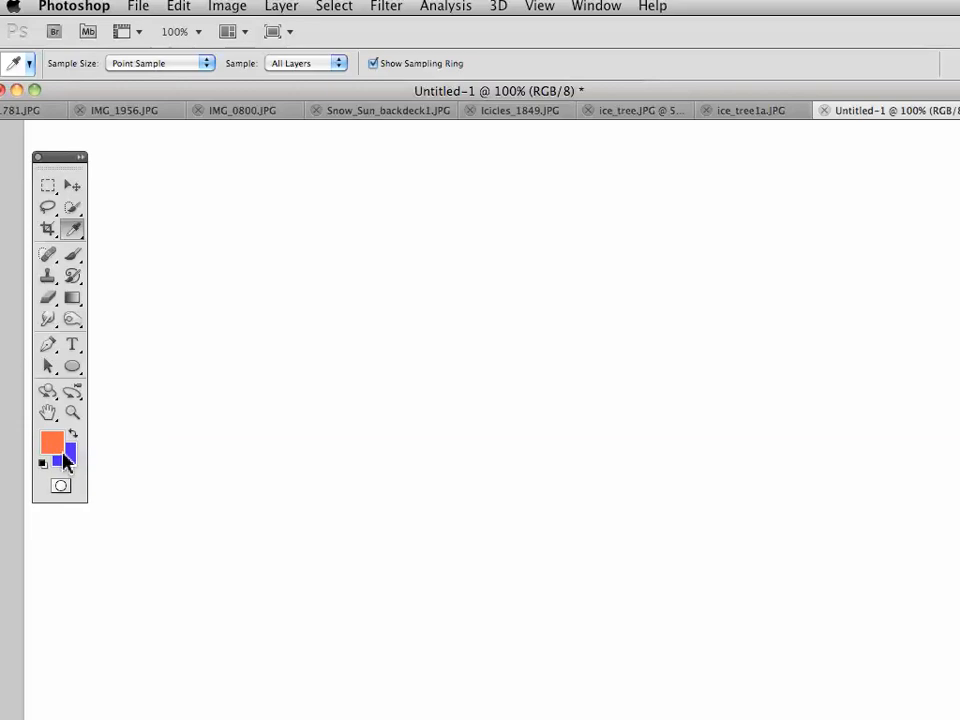
# Select a large rectangular area in the middle of the blank canvas and switch to the Gradient tool
pyautogui.click(47, 187)
pyautogui.moveTo(167, 223); pyautogui.dragTo(823, 651)
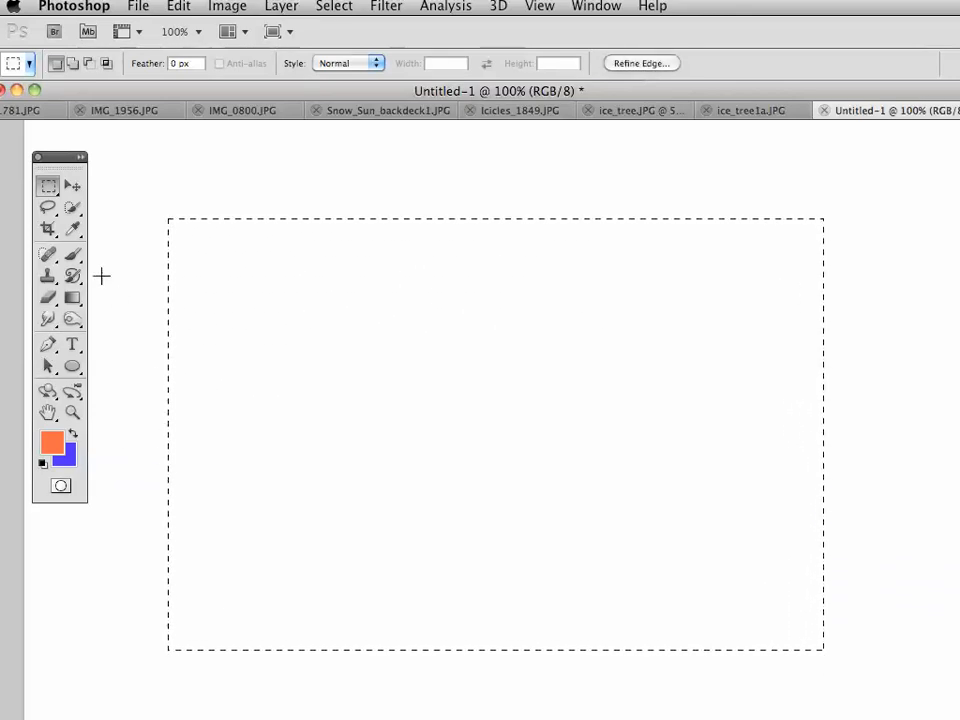
pyautogui.click(72, 299)
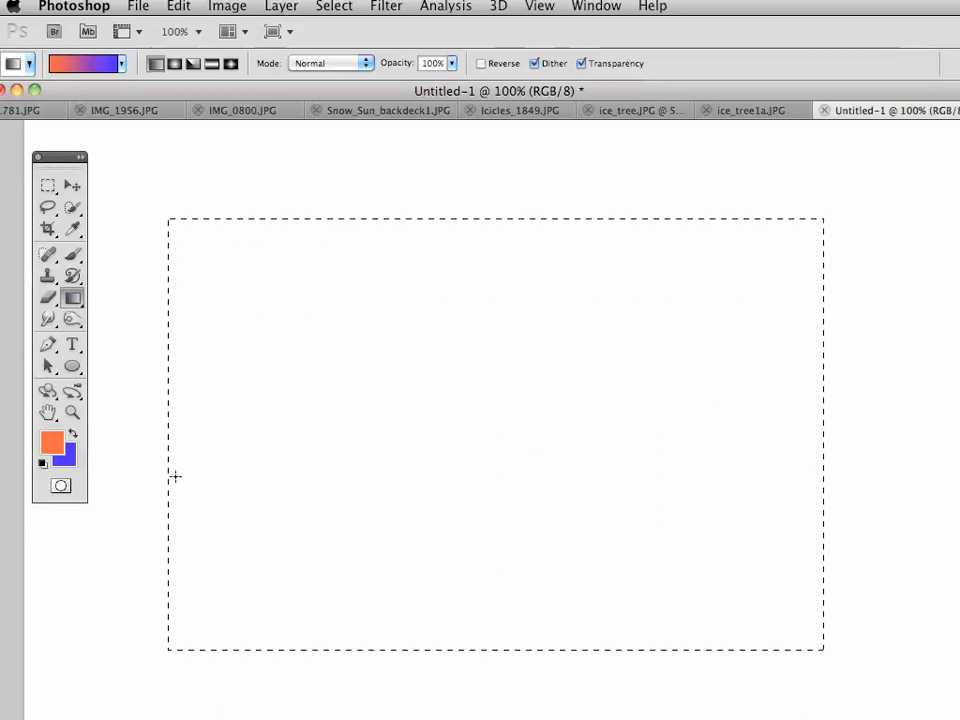
# Try diagonal orange-to-blue gradients across the selection in two opposite directions, undoing each one
pyautogui.moveTo(169, 485); pyautogui.dragTo(507, 280)
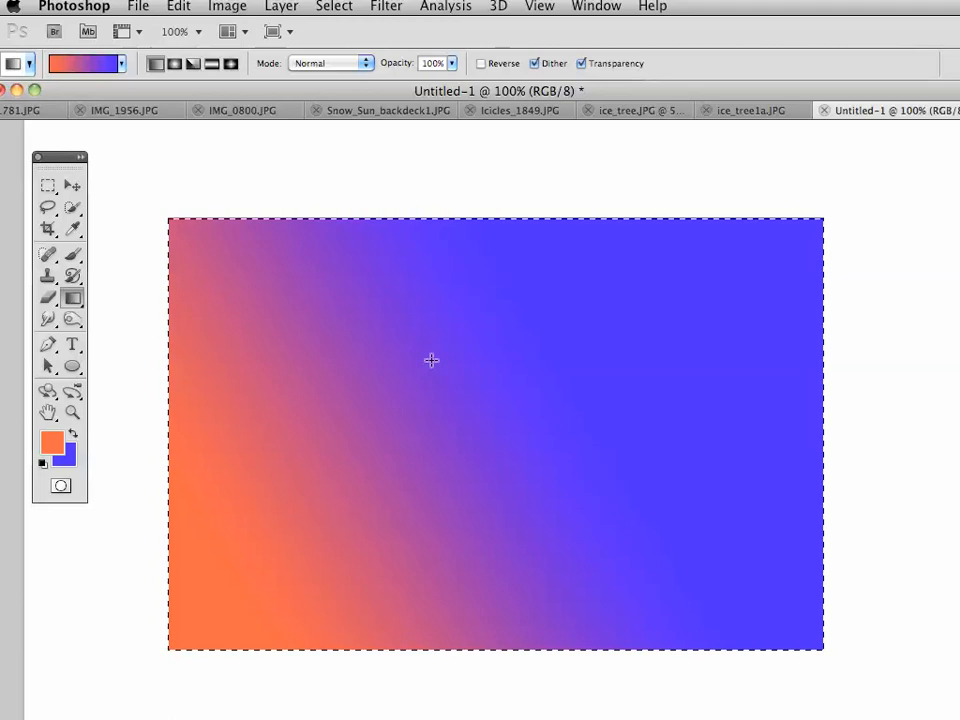
pyautogui.press('super+z')
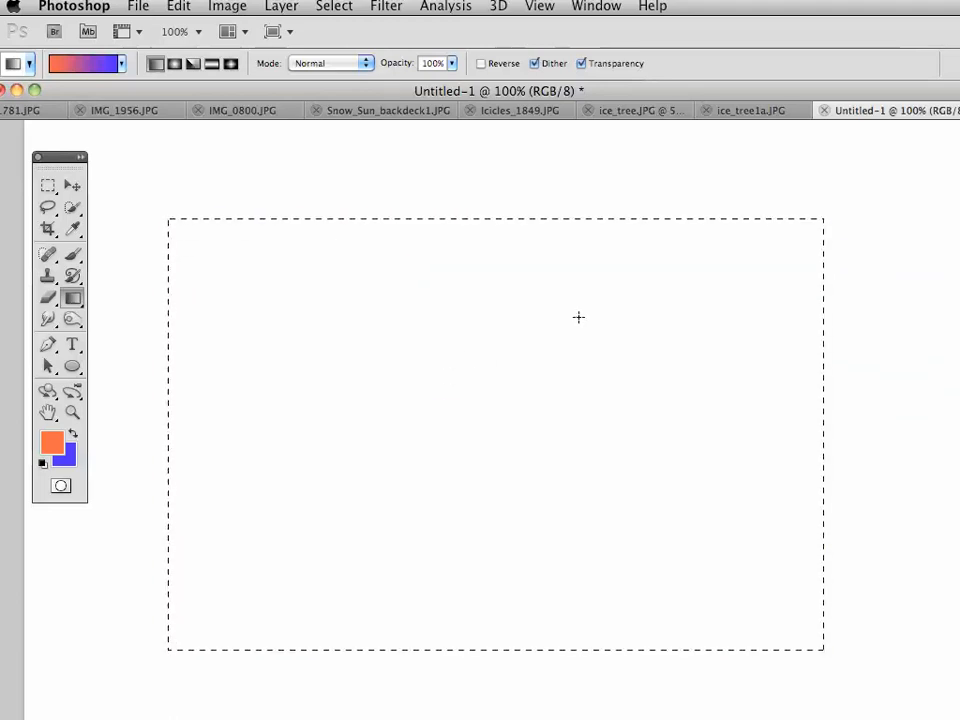
pyautogui.moveTo(578, 307); pyautogui.dragTo(393, 421)
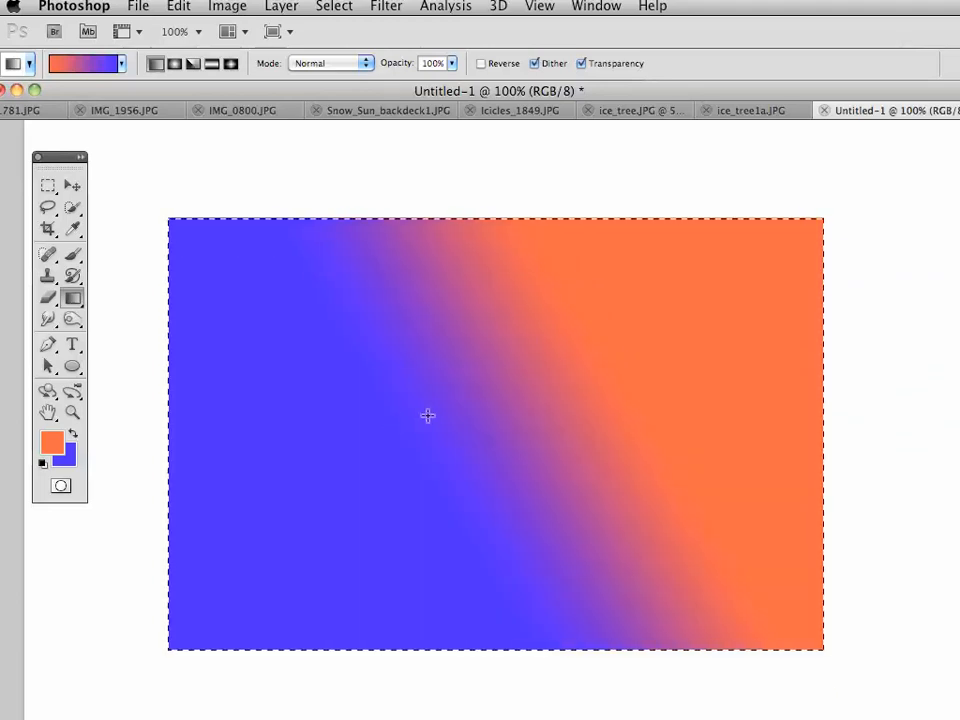
pyautogui.press('super+z')
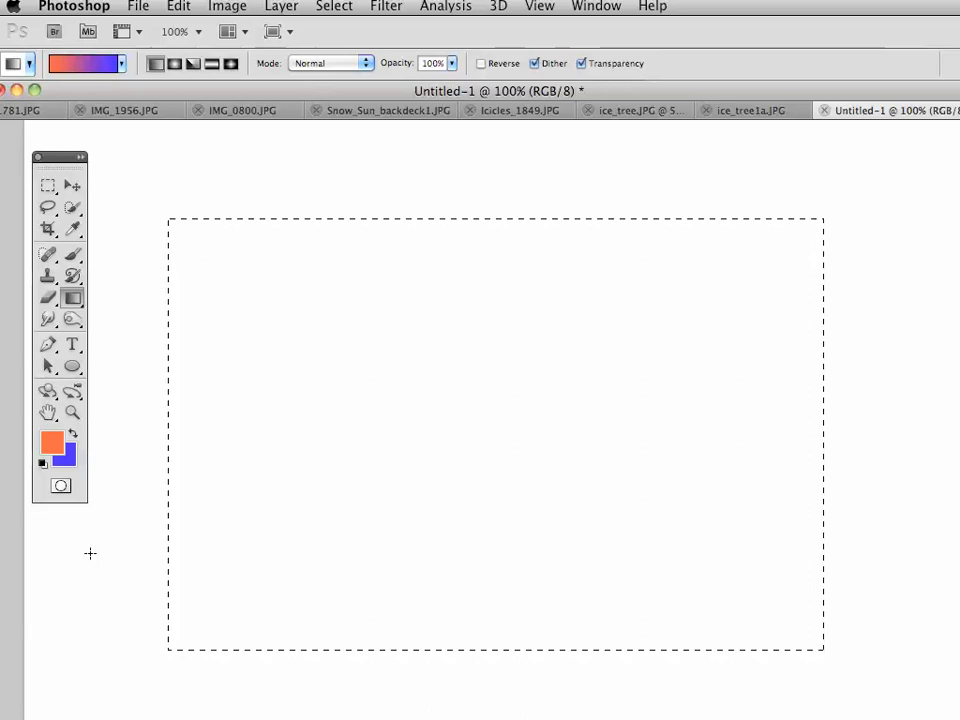
# Fill the selection with a vertical gradient running from orange at its bottom edge to blue at its top edge
pyautogui.moveTo(263, 648); pyautogui.dragTo(272, 221)
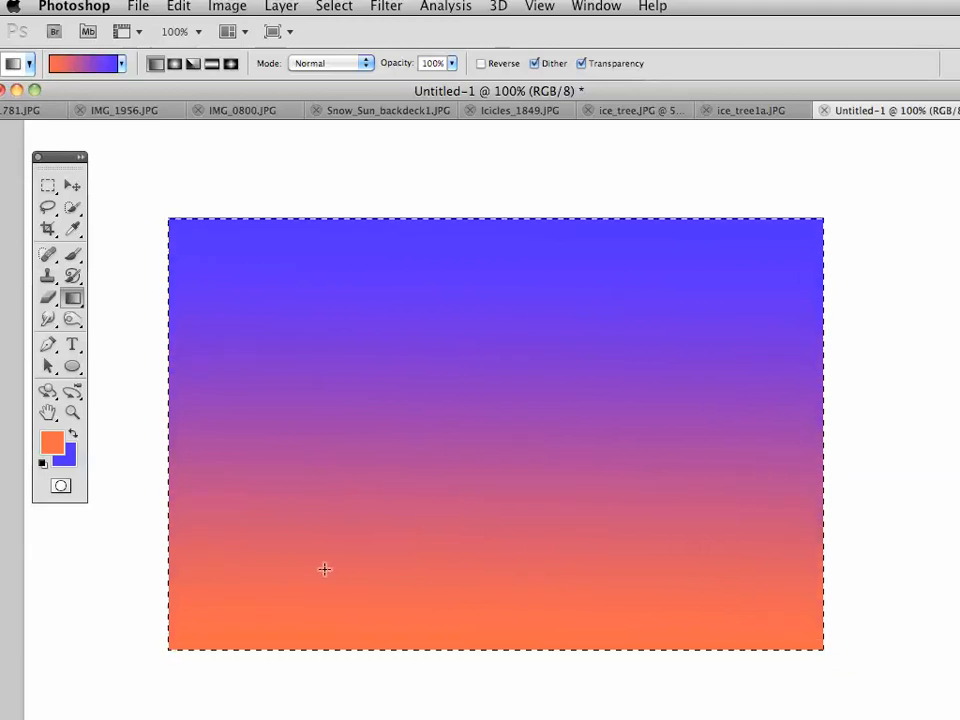
# Try several short horizontal gradients with sharp transitions in the selection, and step back to the vertical gradient
pyautogui.moveTo(251, 510); pyautogui.dragTo(292, 507)
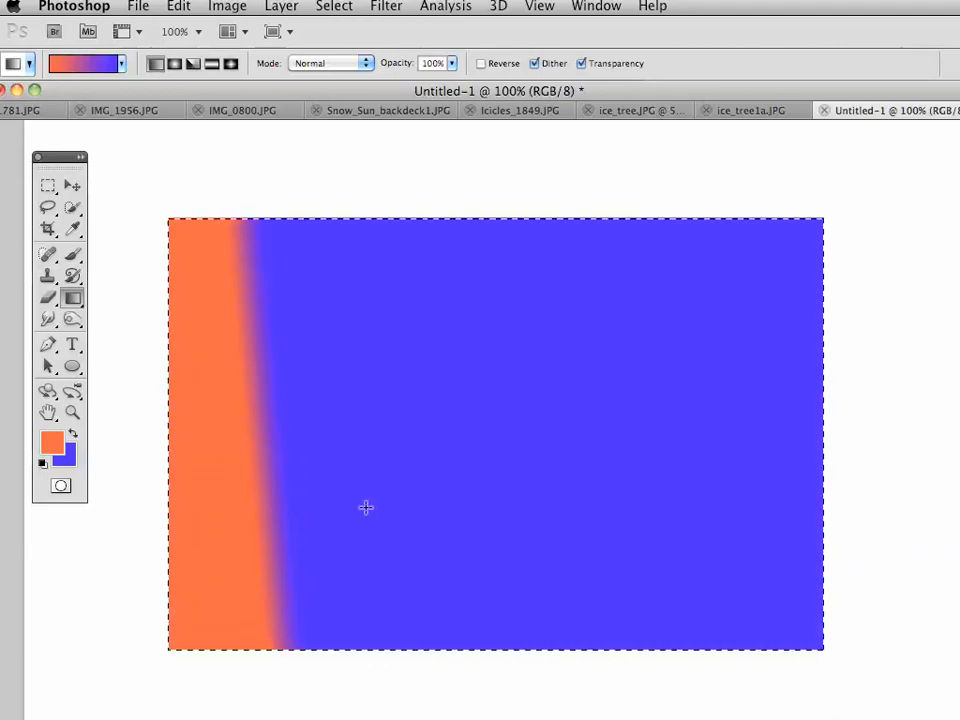
pyautogui.moveTo(366, 507); pyautogui.dragTo(410, 510)
pyautogui.moveTo(665, 510); pyautogui.dragTo(643, 514)
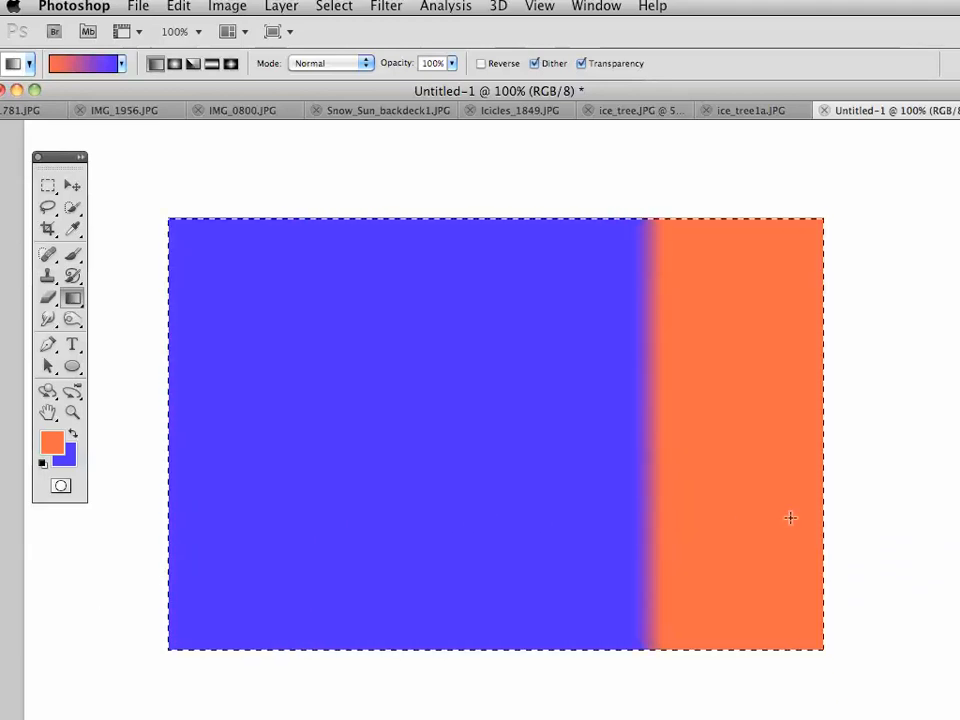
pyautogui.press('super+z')
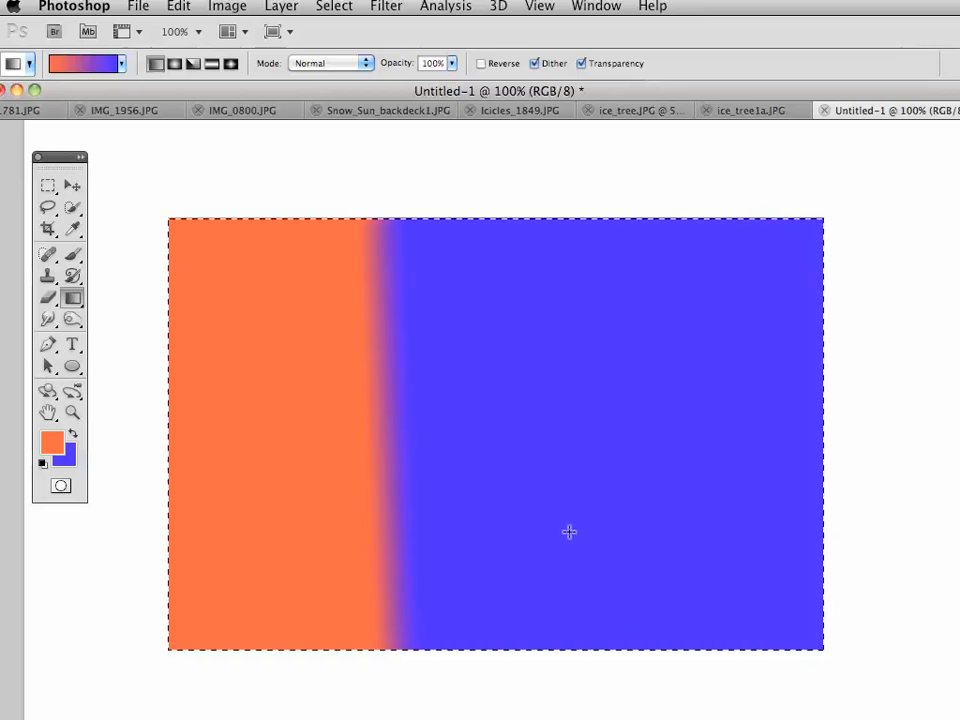
pyautogui.press('super+z')
pyautogui.press('super+z')
pyautogui.click(183, 7)
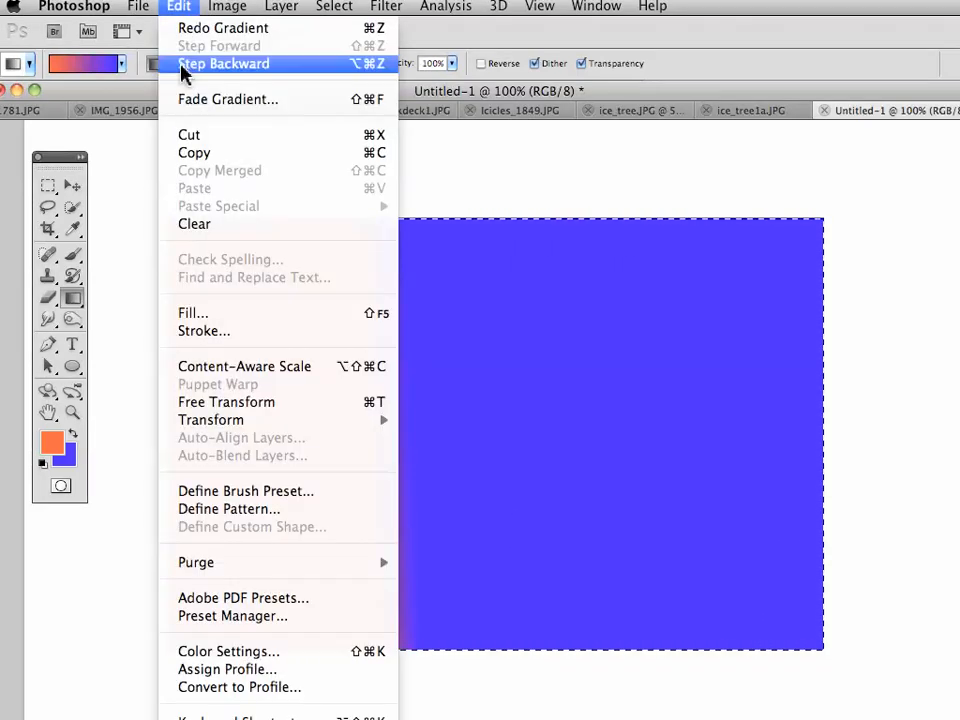
pyautogui.click(164, 8)
pyautogui.click(189, 62)
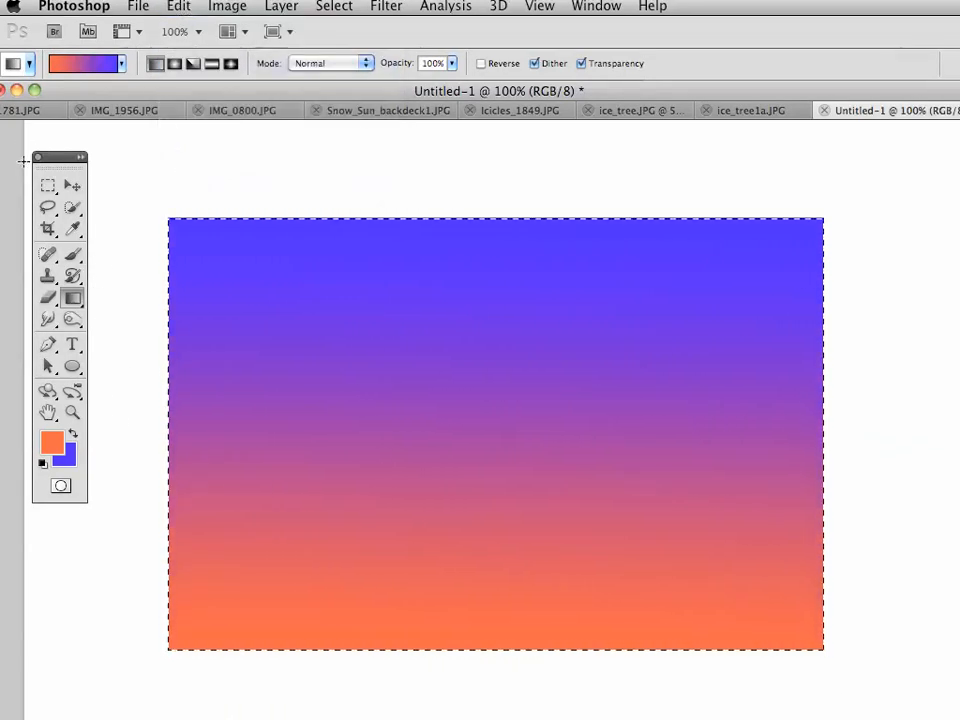
# Clear the rectangular selection and draw a tall, narrow orange ellipse at 16% opacity near the gradient's left edge
pyautogui.click(48, 186)
pyautogui.click(147, 247)
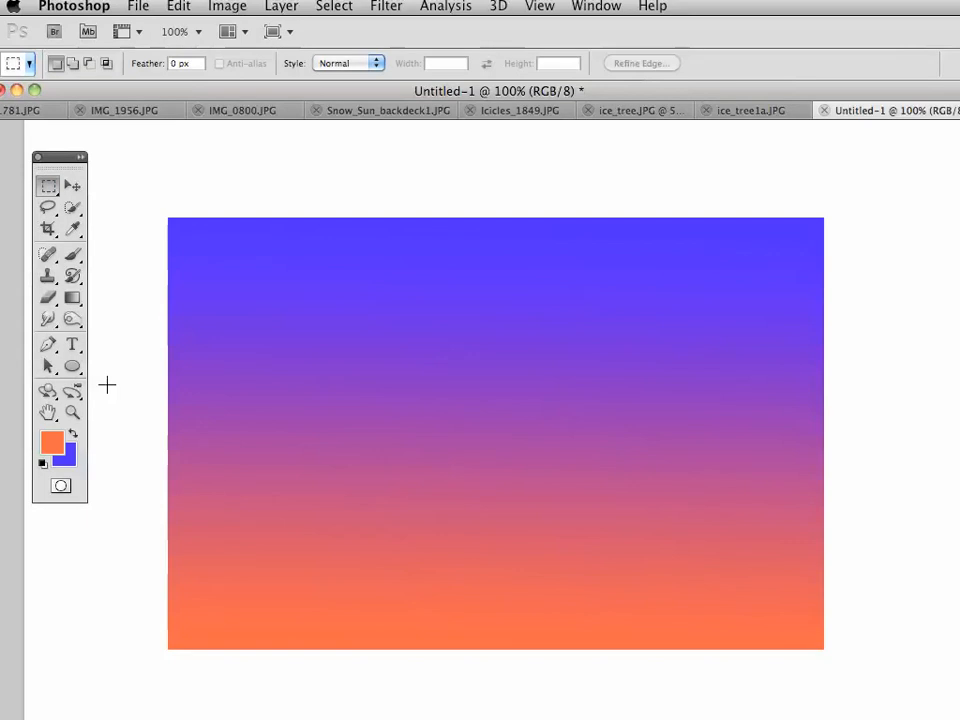
pyautogui.click(74, 367)
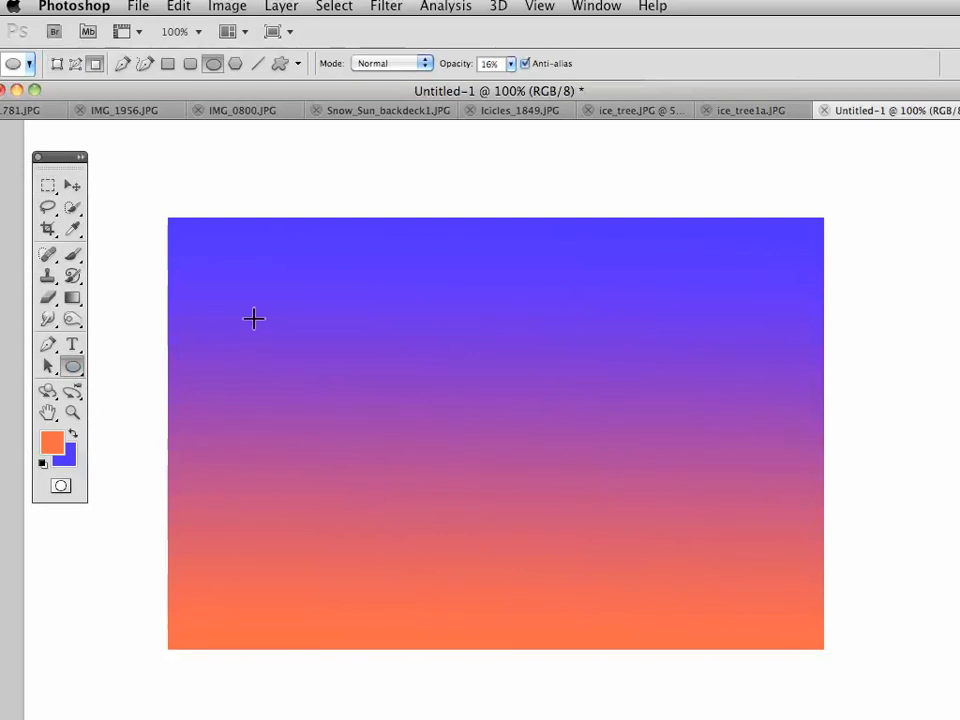
pyautogui.moveTo(253, 317); pyautogui.dragTo(293, 522)
# Draw a taller, wider orange ellipse at 9% opacity to the right of the narrow one
pyautogui.click(509, 64)
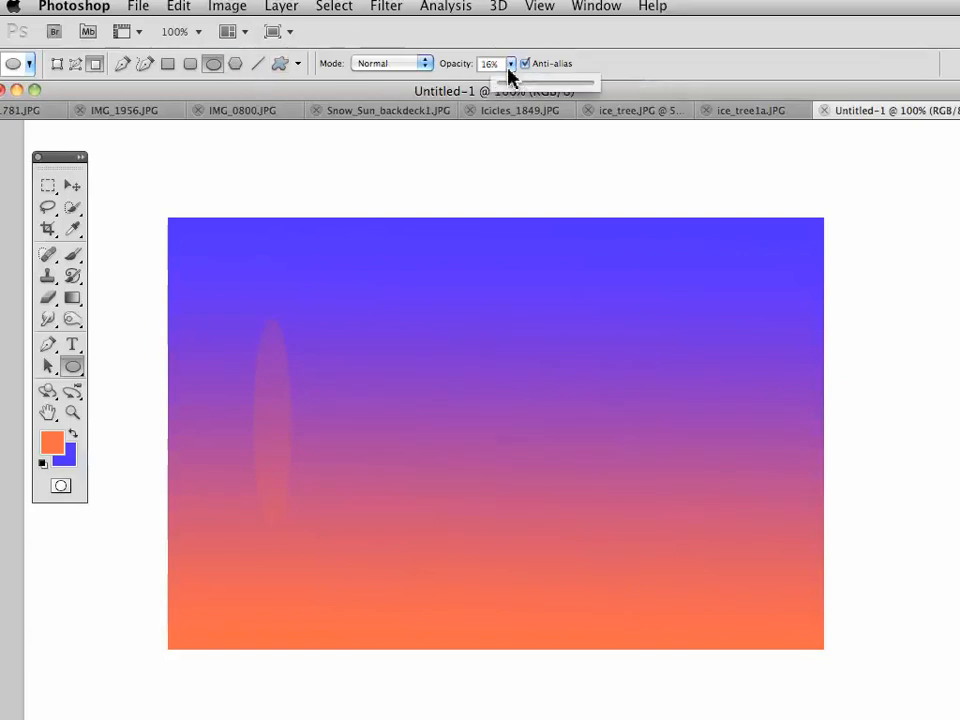
pyautogui.moveTo(510, 87); pyautogui.dragTo(506, 88)
pyautogui.moveTo(343, 311); pyautogui.dragTo(450, 613)
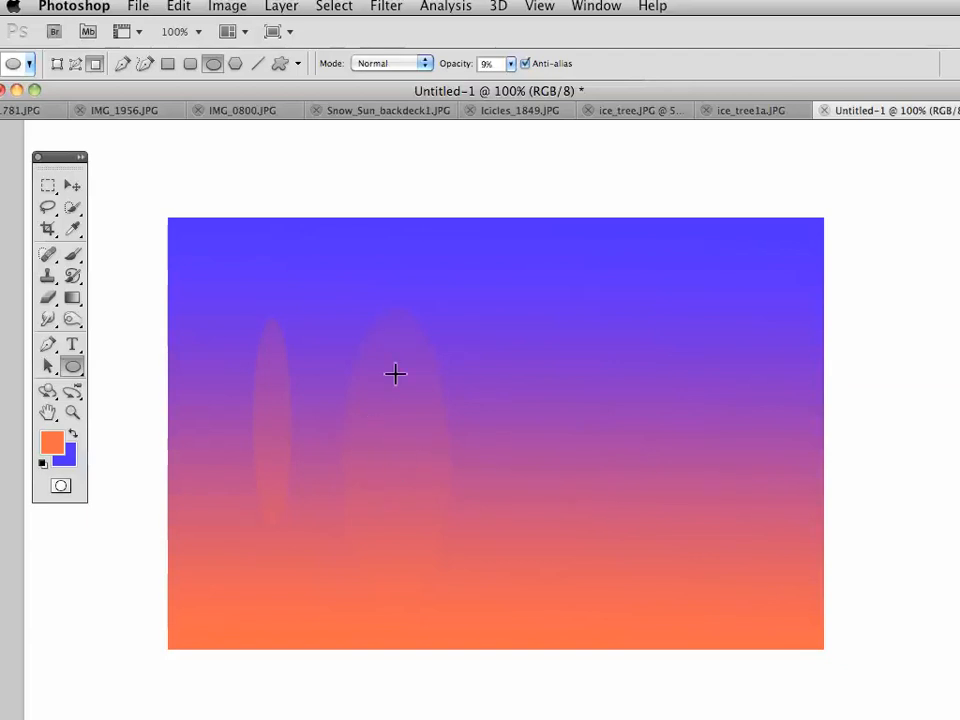
# Try an orange circle at 76% opacity to the right of the two ellipses, and undo it
pyautogui.click(510, 64)
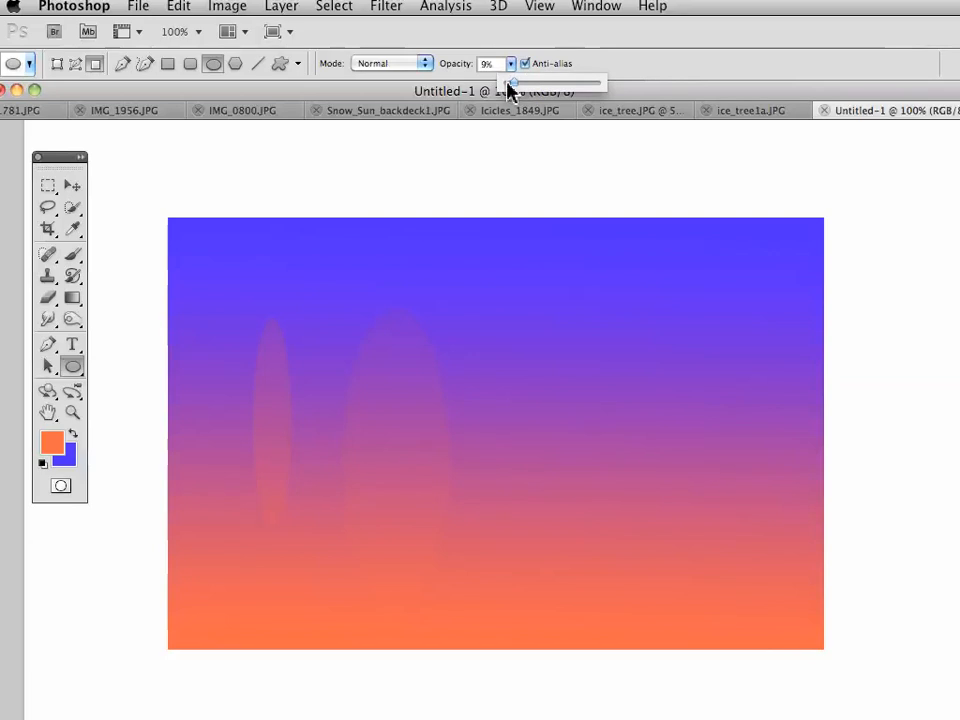
pyautogui.moveTo(508, 87); pyautogui.dragTo(577, 93)
pyautogui.moveTo(521, 347); pyautogui.dragTo(618, 452)
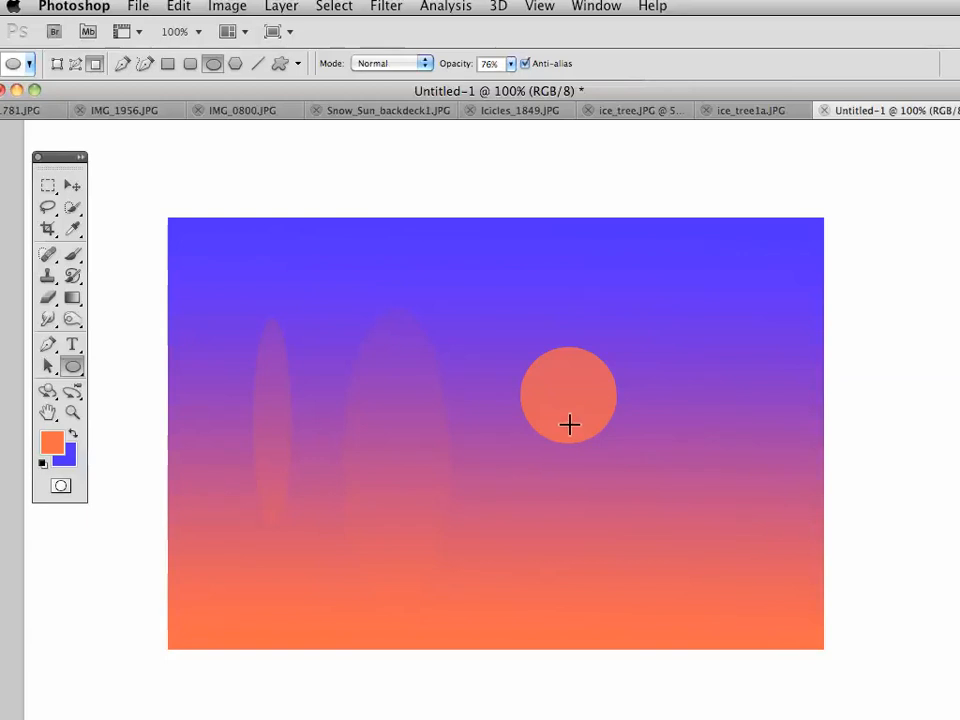
pyautogui.click(72, 186)
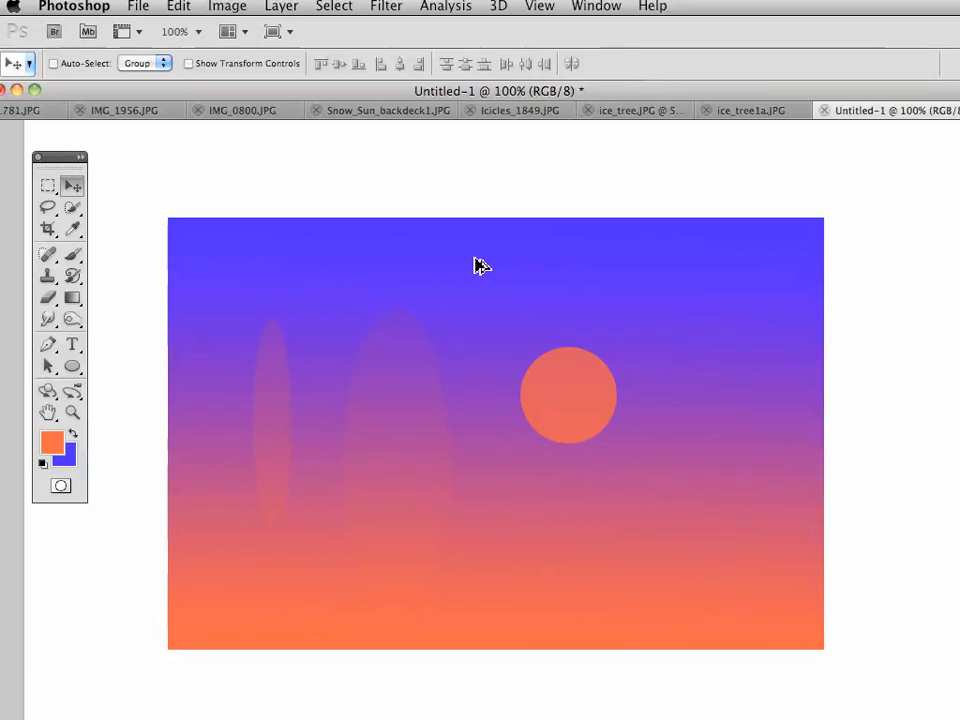
pyautogui.press('super+z')
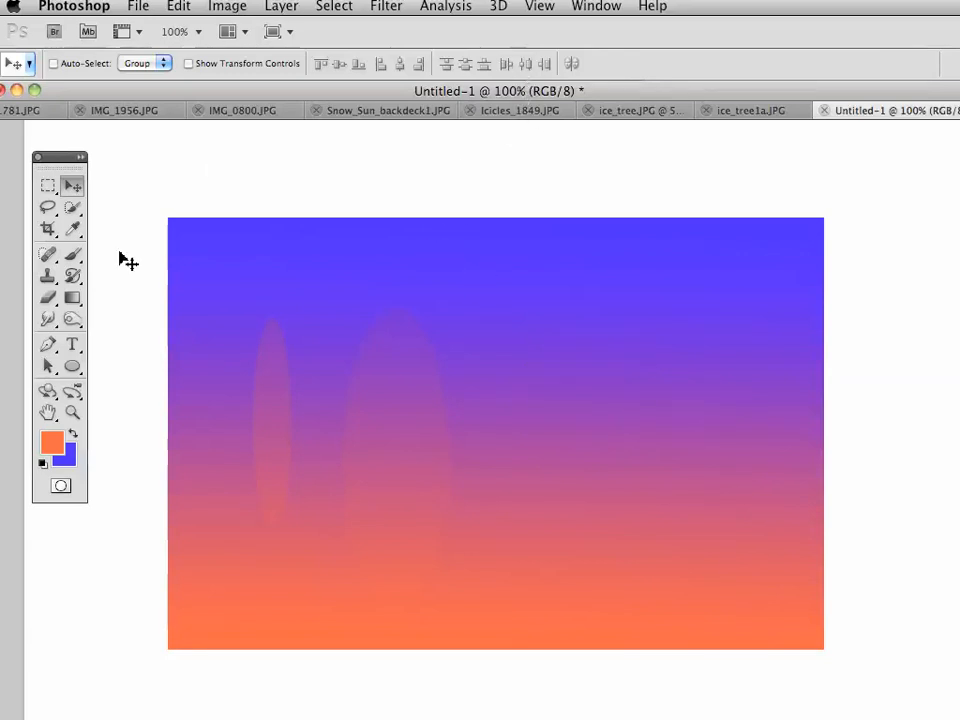
# Draw six solid orange circles at 100% opacity, rising from a large one near the gradient's bottom to tiny dots higher up
pyautogui.click(71, 368)
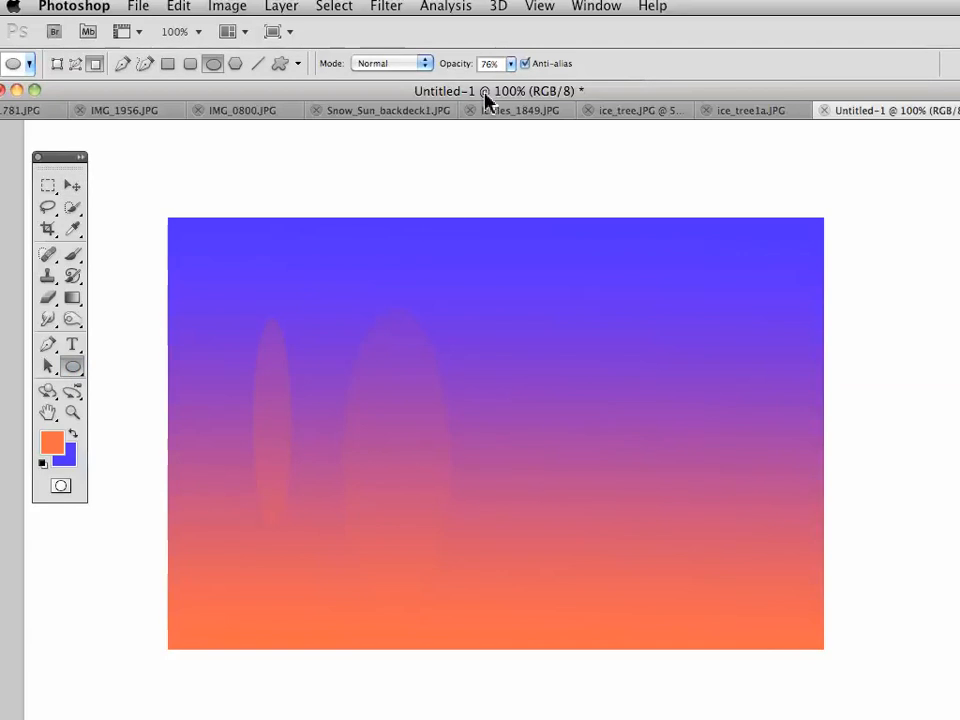
pyautogui.click(511, 63)
pyautogui.moveTo(516, 81); pyautogui.dragTo(557, 86)
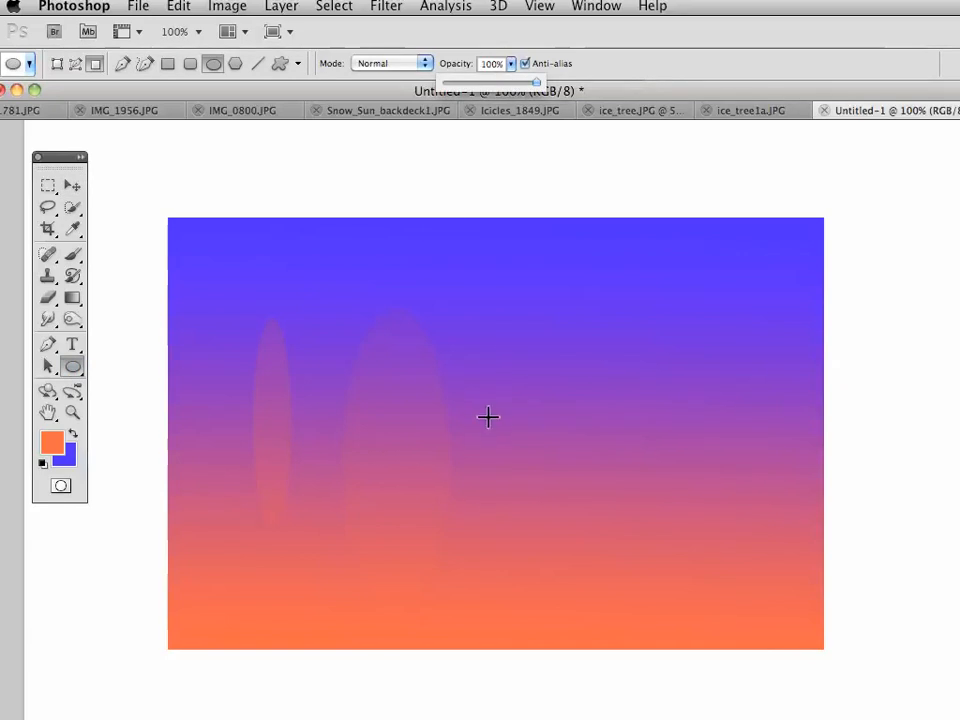
pyautogui.moveTo(483, 510)
pyautogui.mouseDown()
pyautogui.moveTo(488, 536)
pyautogui.moveTo(510, 545)
pyautogui.mouseUp()
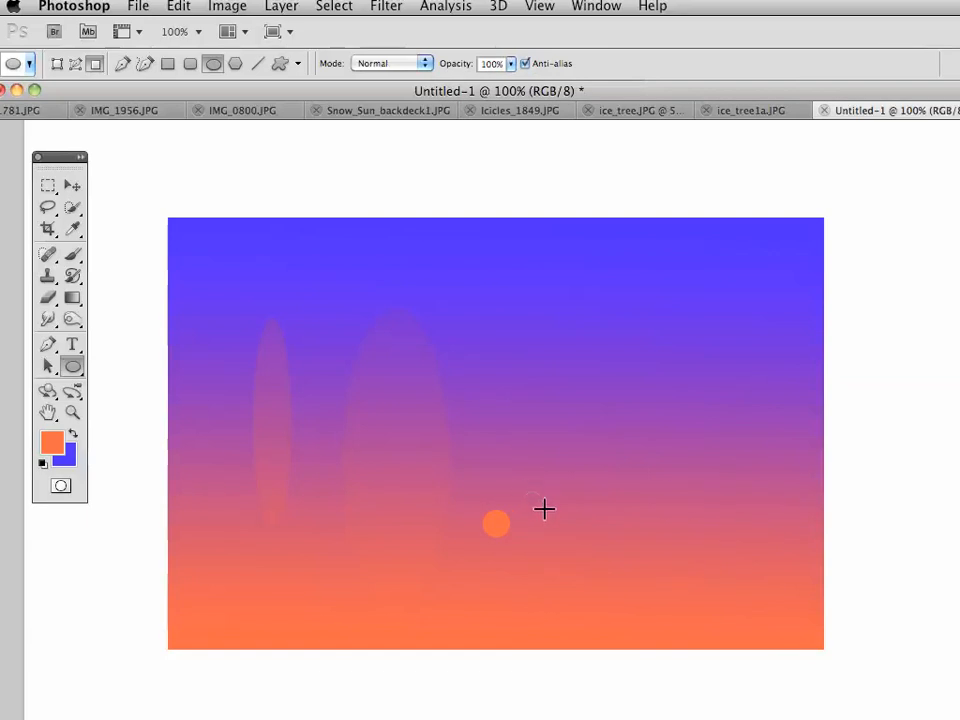
pyautogui.moveTo(534, 502); pyautogui.dragTo(524, 492)
pyautogui.moveTo(534, 586); pyautogui.dragTo(561, 611)
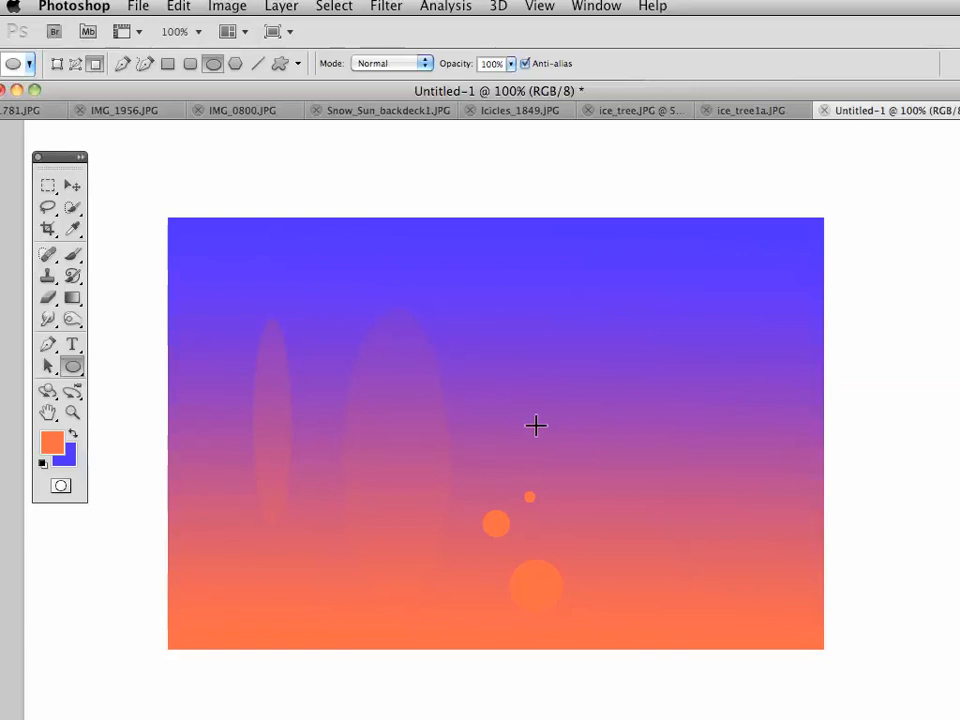
pyautogui.moveTo(563, 450); pyautogui.dragTo(556, 442)
pyautogui.moveTo(504, 348); pyautogui.dragTo(501, 341)
# Draw large, very faint orange ellipses at 4% opacity over the rising column of circles
pyautogui.click(511, 63)
pyautogui.moveTo(511, 84); pyautogui.dragTo(424, 90)
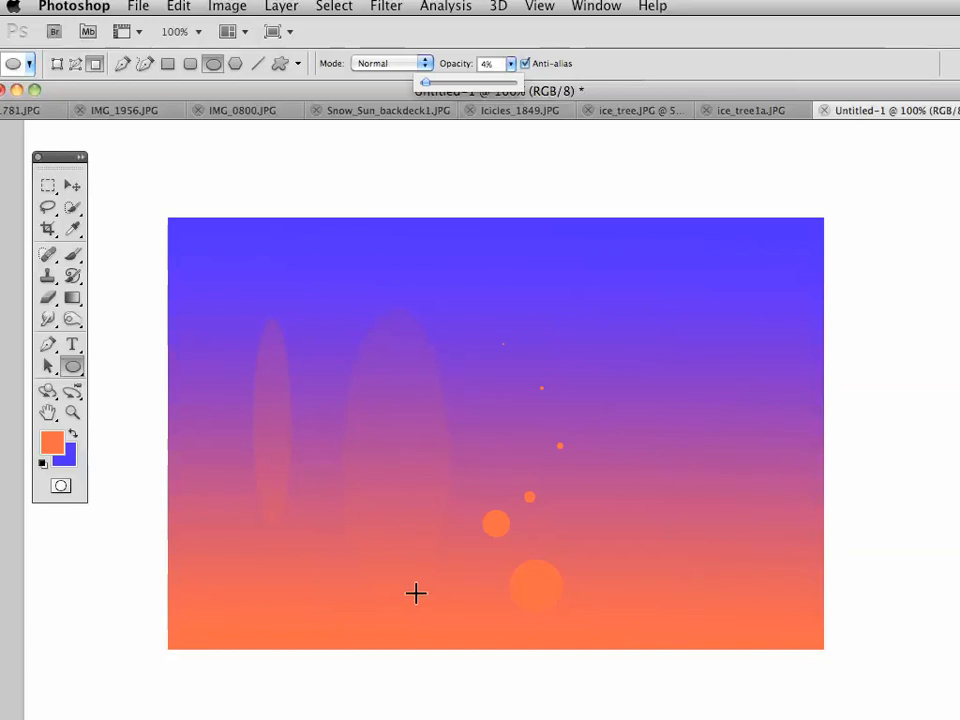
pyautogui.moveTo(482, 328); pyautogui.dragTo(604, 449)
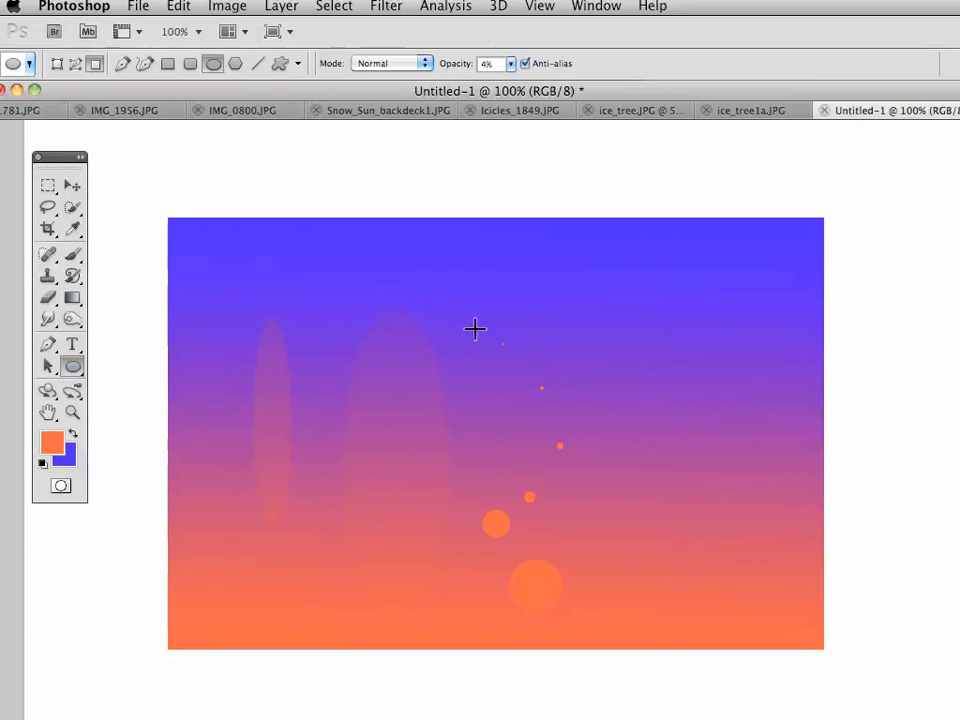
pyautogui.moveTo(475, 321); pyautogui.dragTo(641, 584)
# Swap the foreground and background colors and draw a wide, flat blue ellipse at 32% opacity over the largest orange circle
pyautogui.click(511, 63)
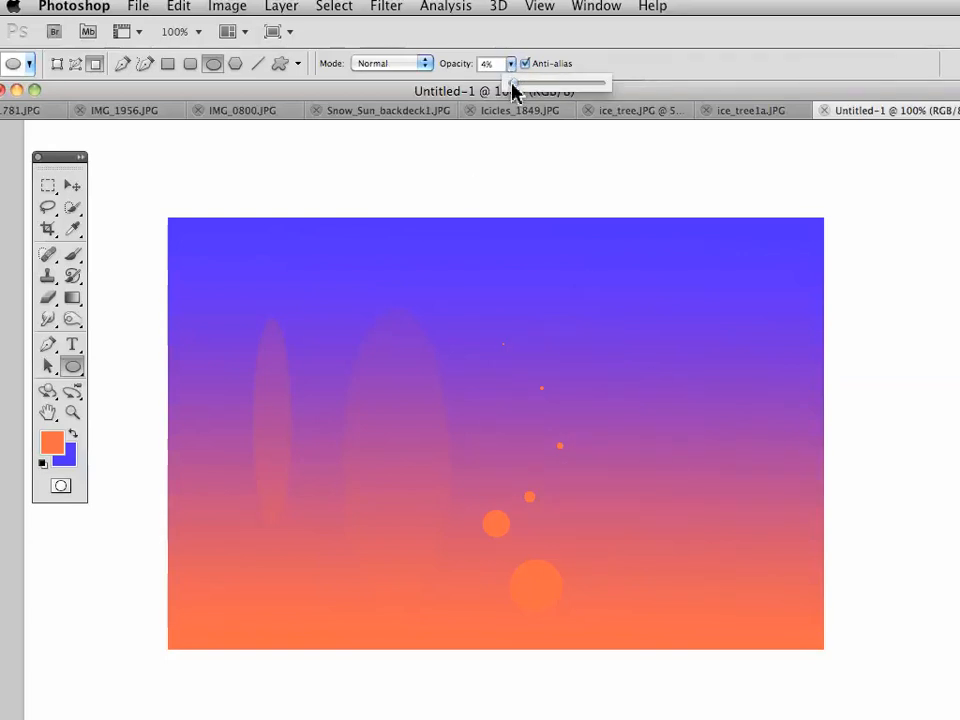
pyautogui.moveTo(514, 84); pyautogui.dragTo(540, 84)
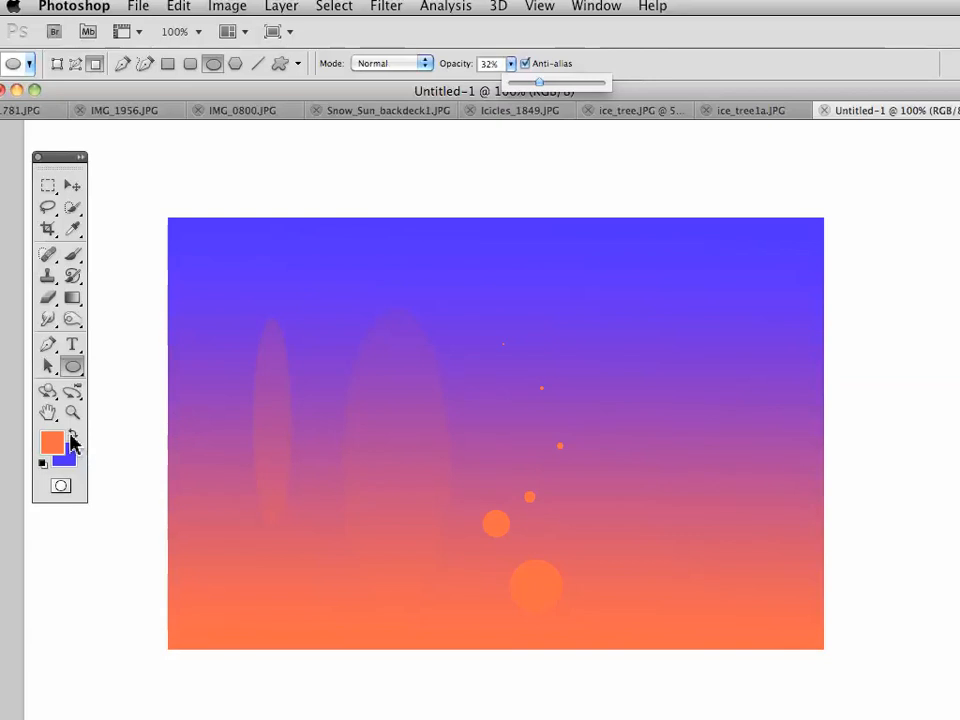
pyautogui.click(72, 436)
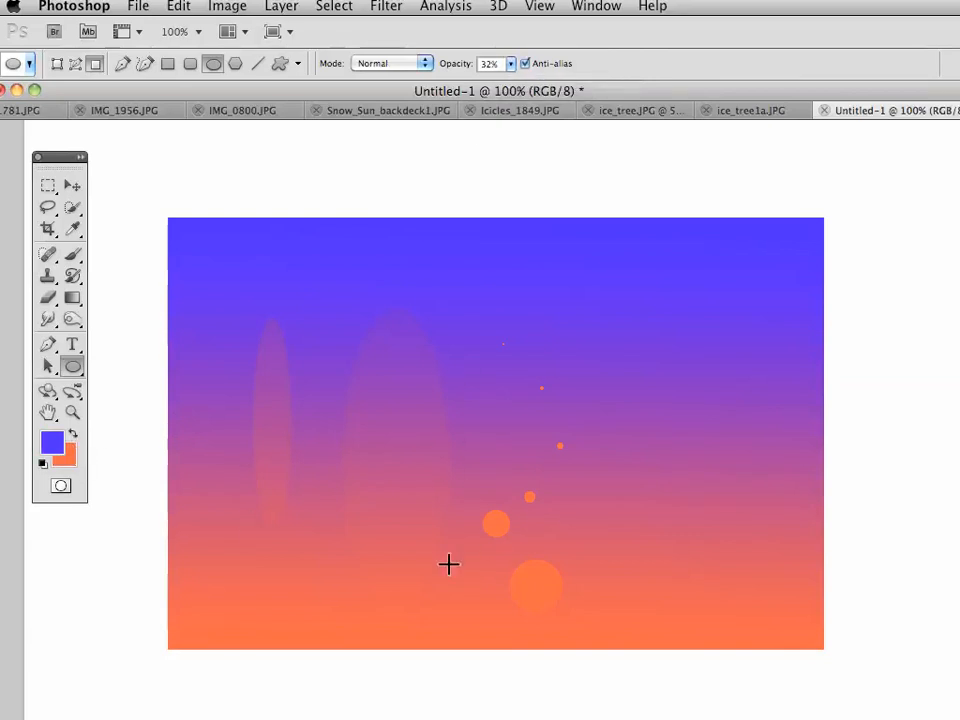
pyautogui.moveTo(448, 565); pyautogui.dragTo(650, 621)
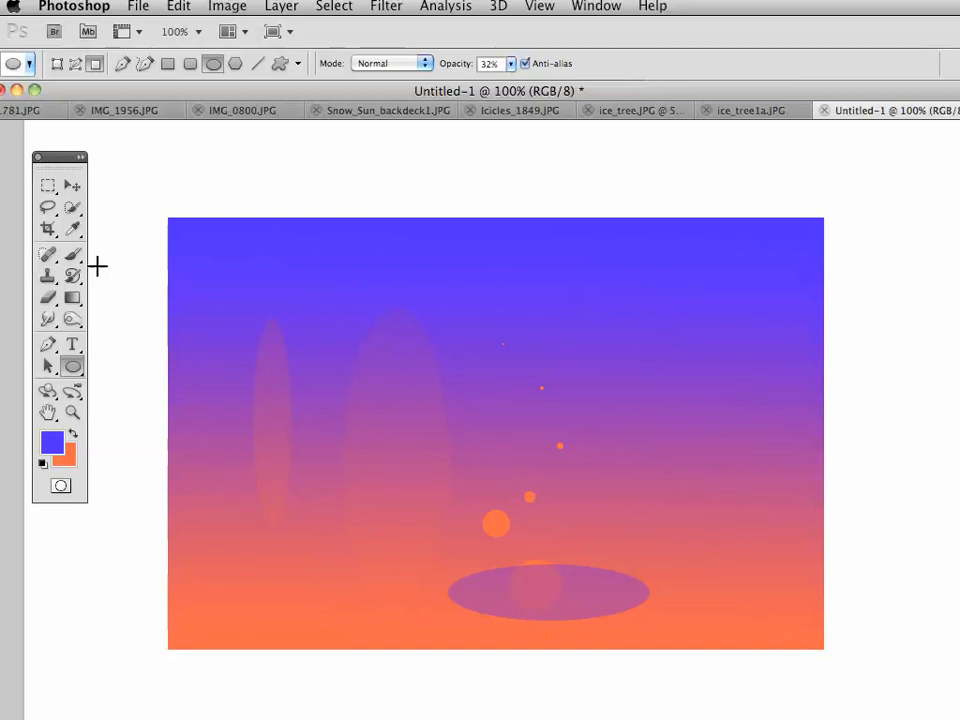
# Make a thin, flat elliptical selection inside the wide blue ellipse near the gradient's lower edge
pyautogui.click(55, 190)
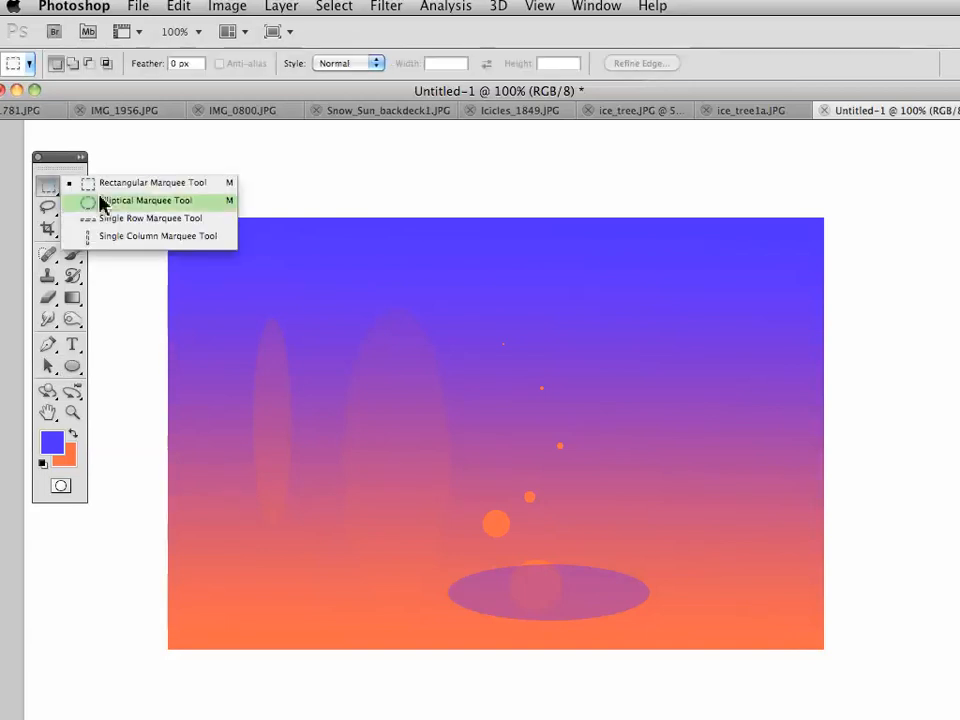
pyautogui.click(103, 200)
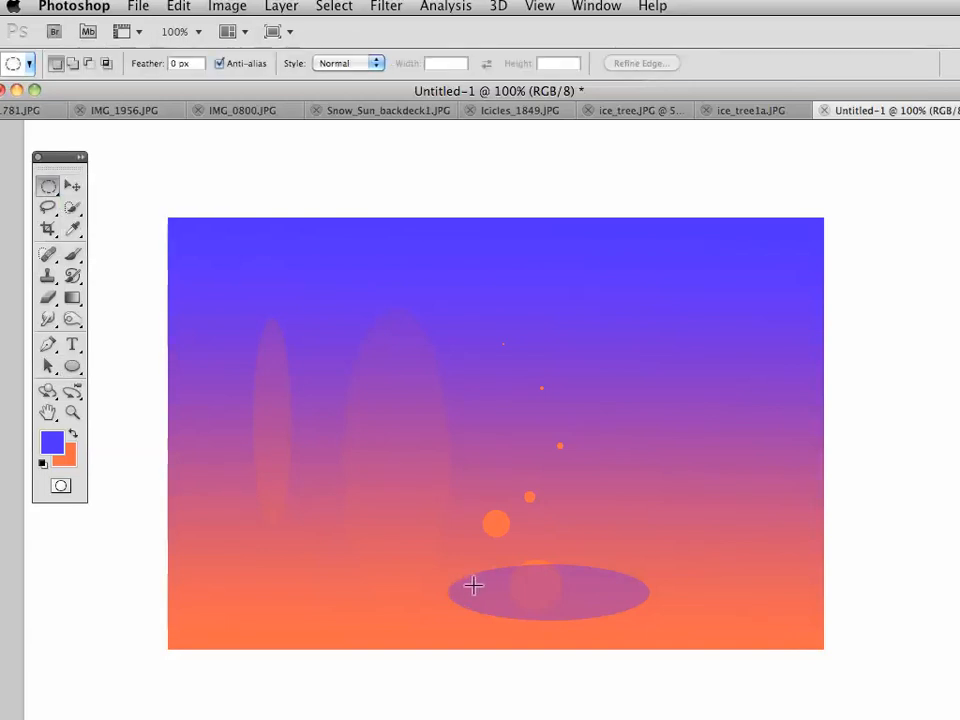
pyautogui.moveTo(554, 615); pyautogui.dragTo(611, 606)
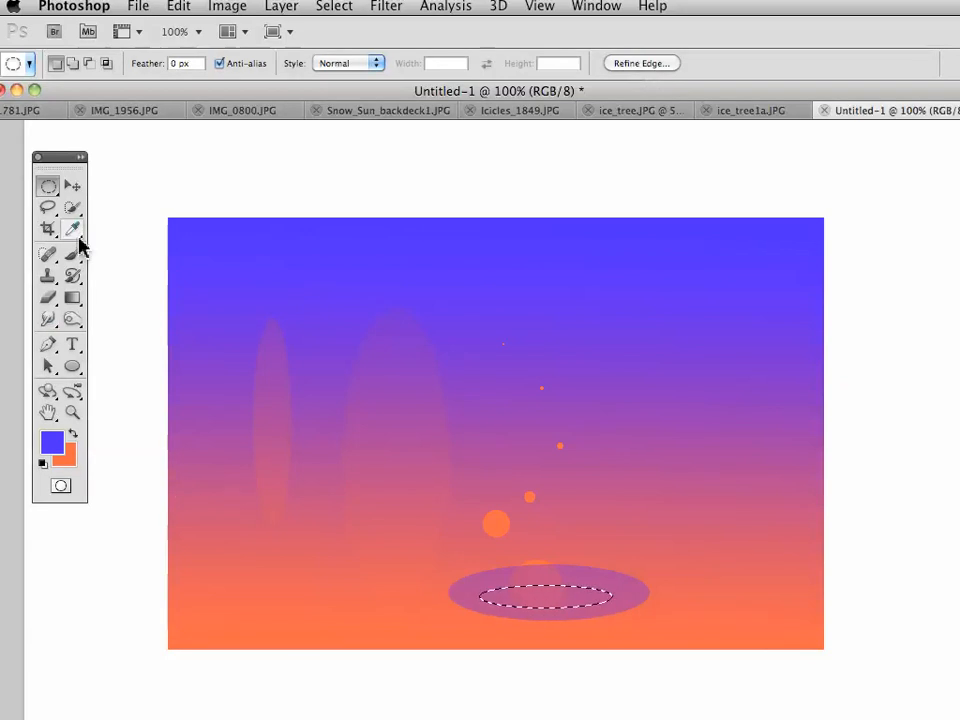
# Try a blue-to-orange linear gradient at 100% opacity across the elliptical selection, and undo it
pyautogui.click(72, 297)
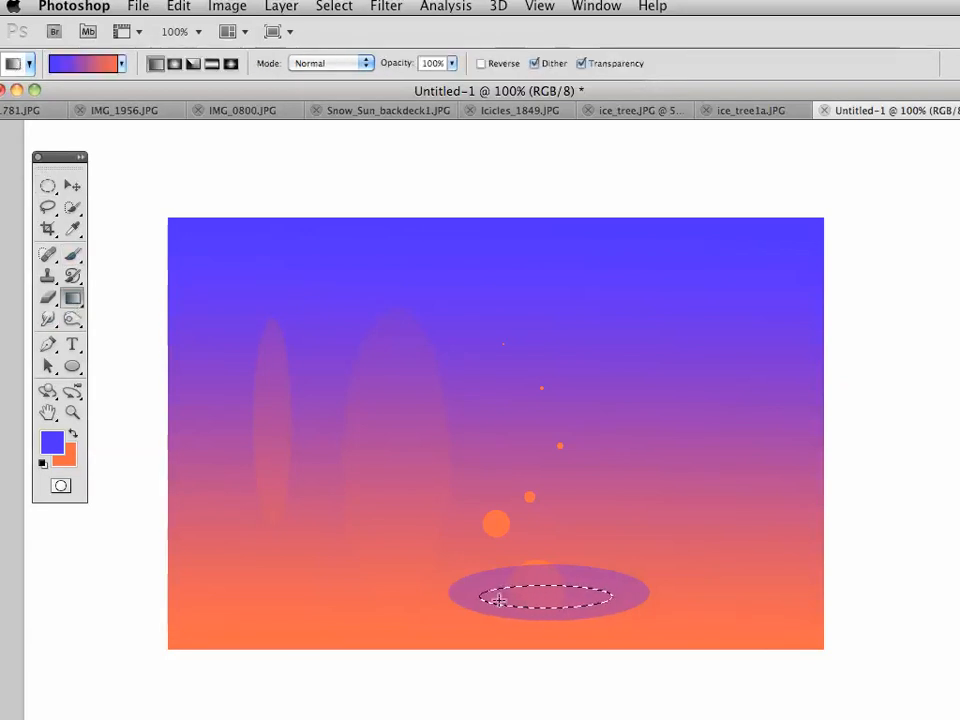
pyautogui.moveTo(498, 598); pyautogui.dragTo(575, 596)
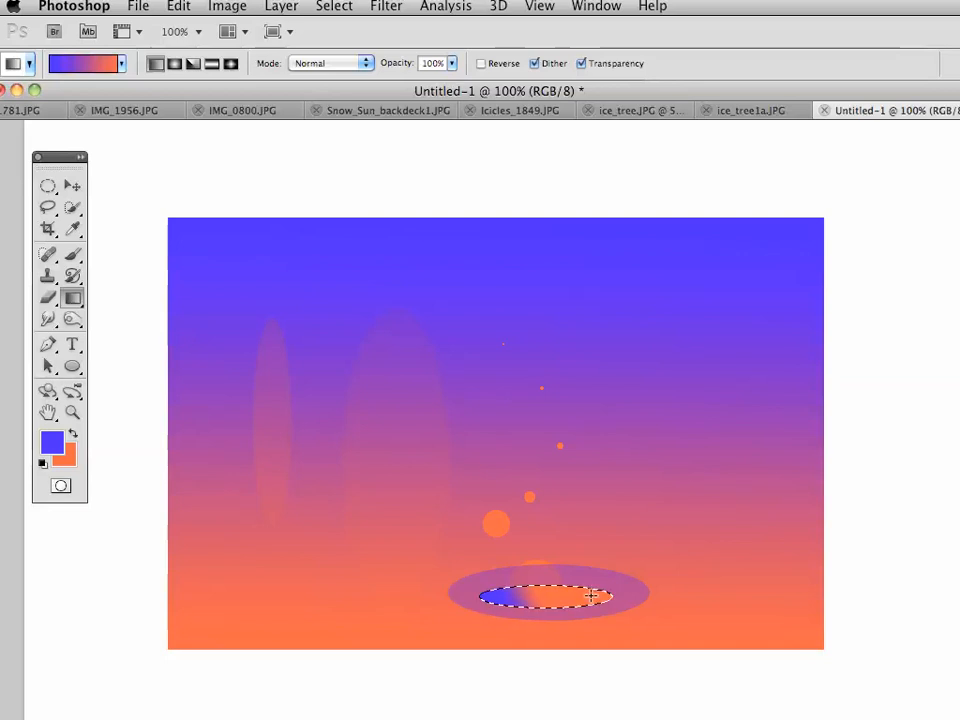
pyautogui.press('z')
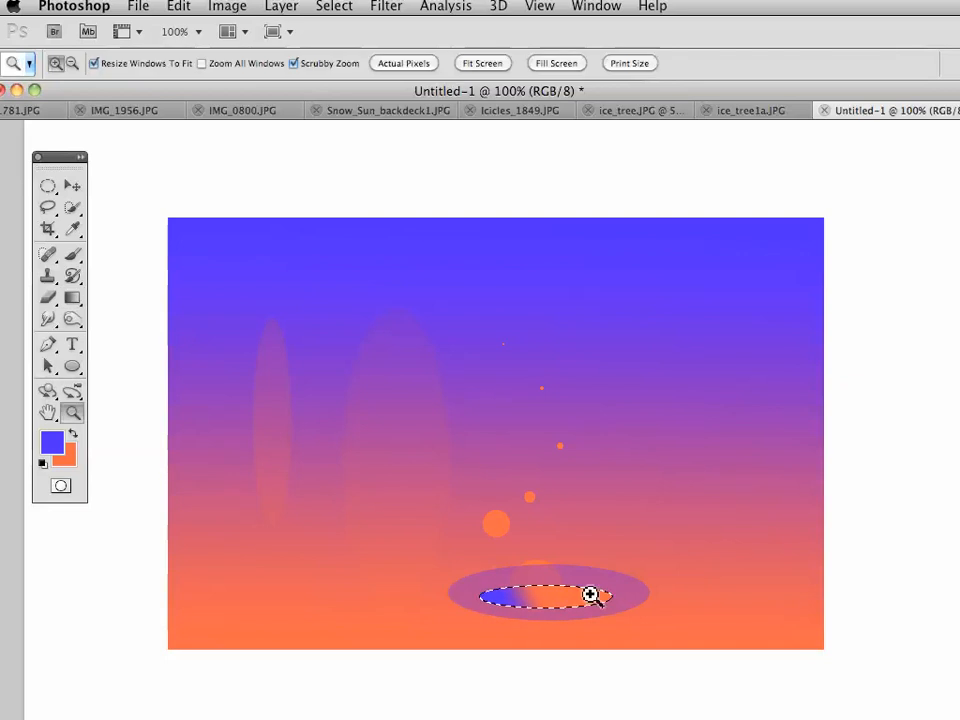
pyautogui.press('super+z')
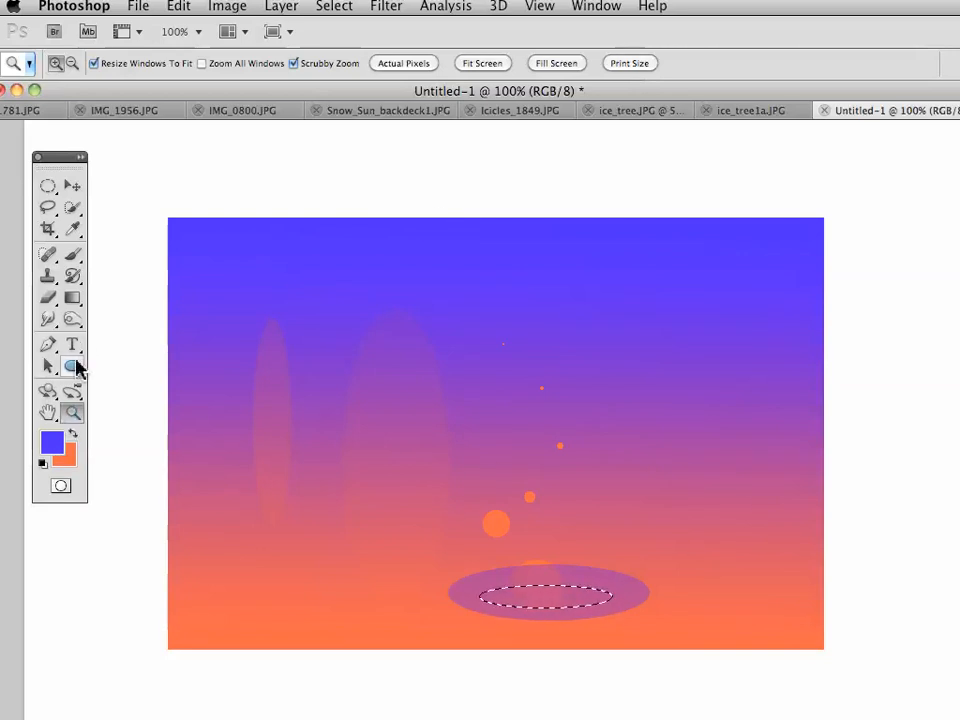
# Fill the elliptical selection with a blue-and-orange linear gradient at 25% opacity and deselect it
pyautogui.click(74, 298)
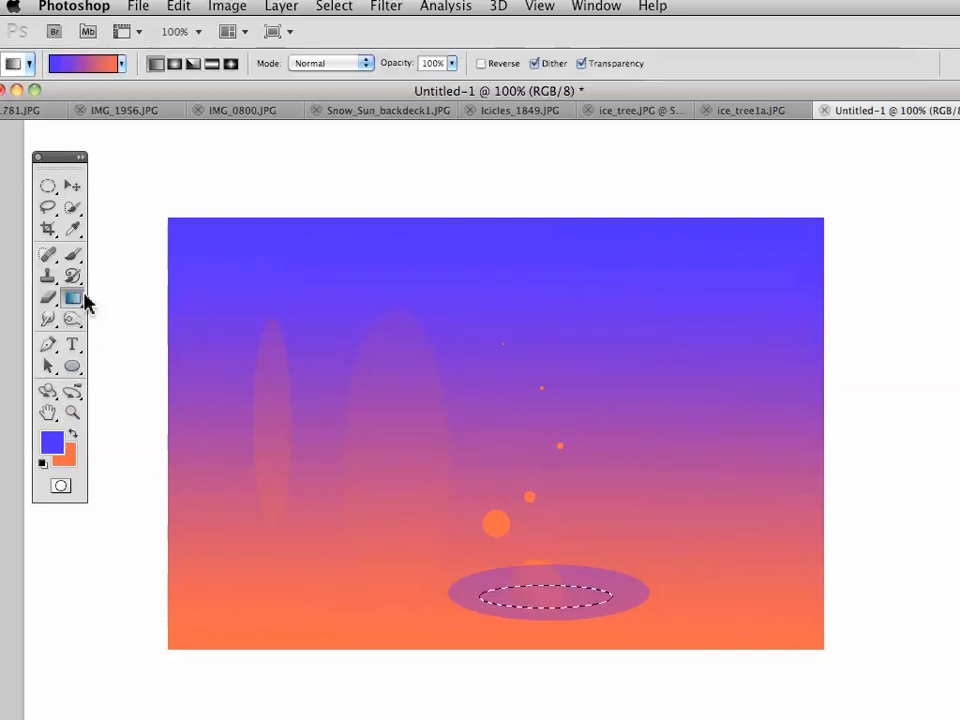
pyautogui.click(452, 63)
pyautogui.moveTo(450, 78); pyautogui.dragTo(388, 86)
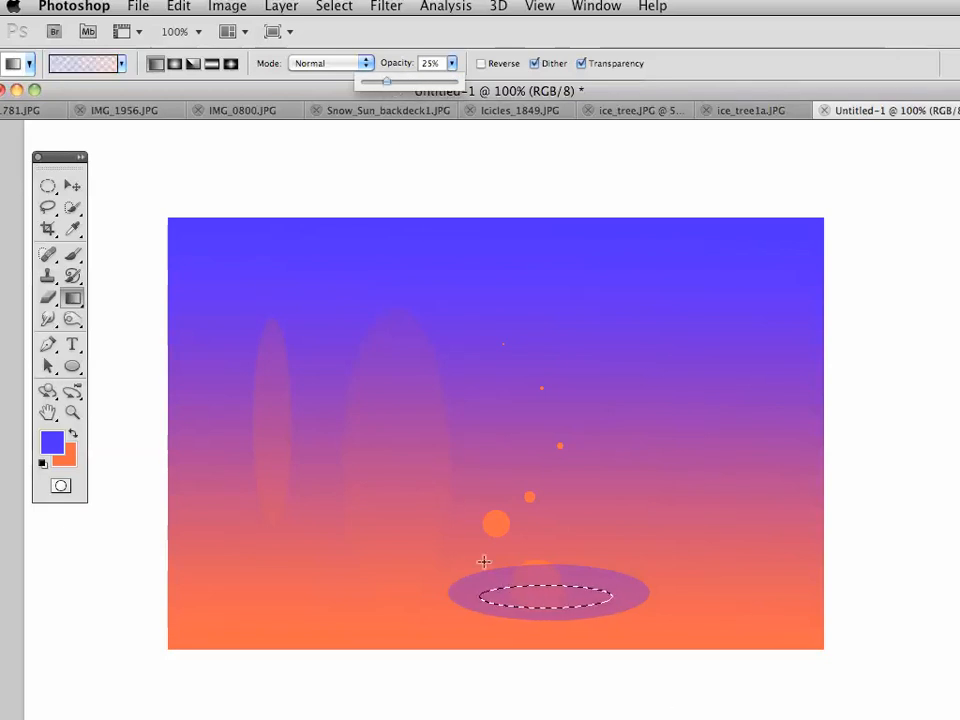
pyautogui.click(551, 585)
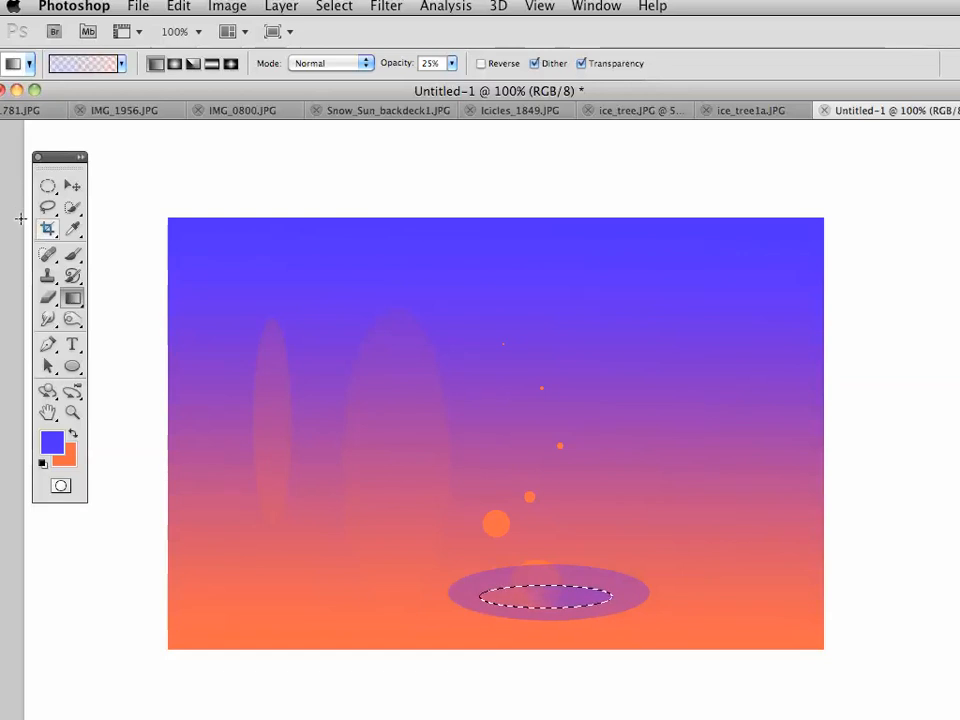
pyautogui.click(47, 185)
pyautogui.click(296, 467)
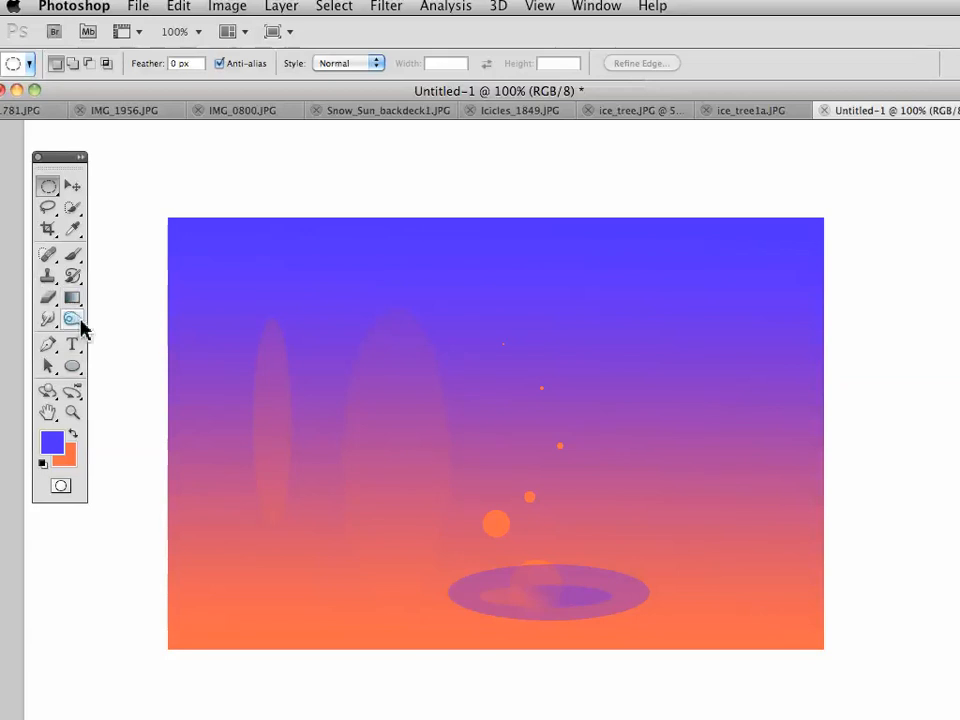
# Draw a closed, curved figure-eight shape in blue with the Pen tool near the gradient's upper edge
pyautogui.click(80, 370)
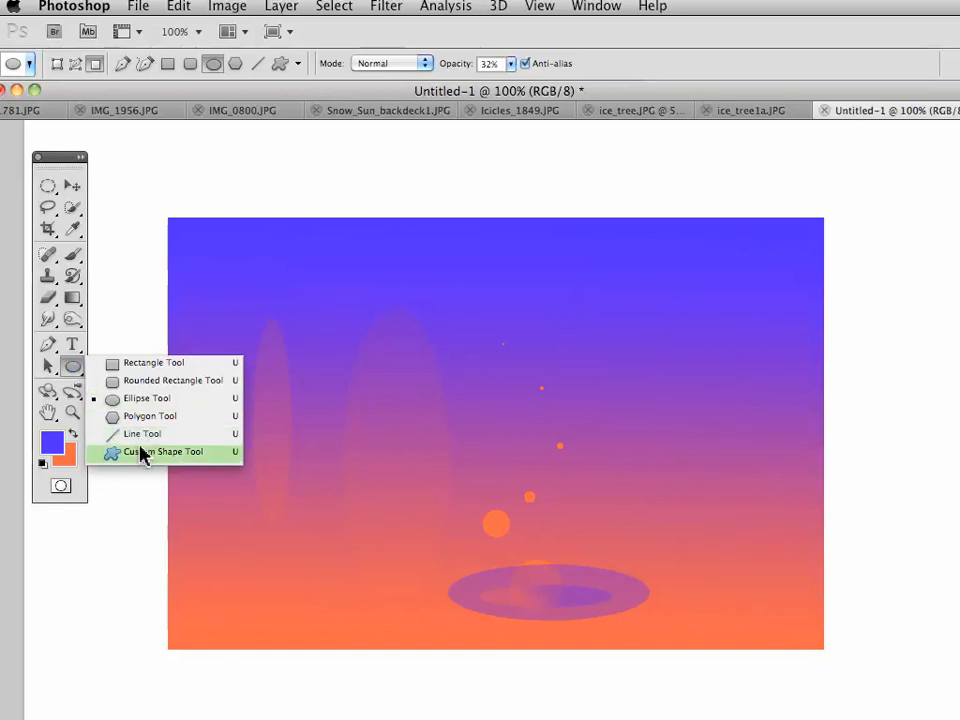
pyautogui.click(47, 345)
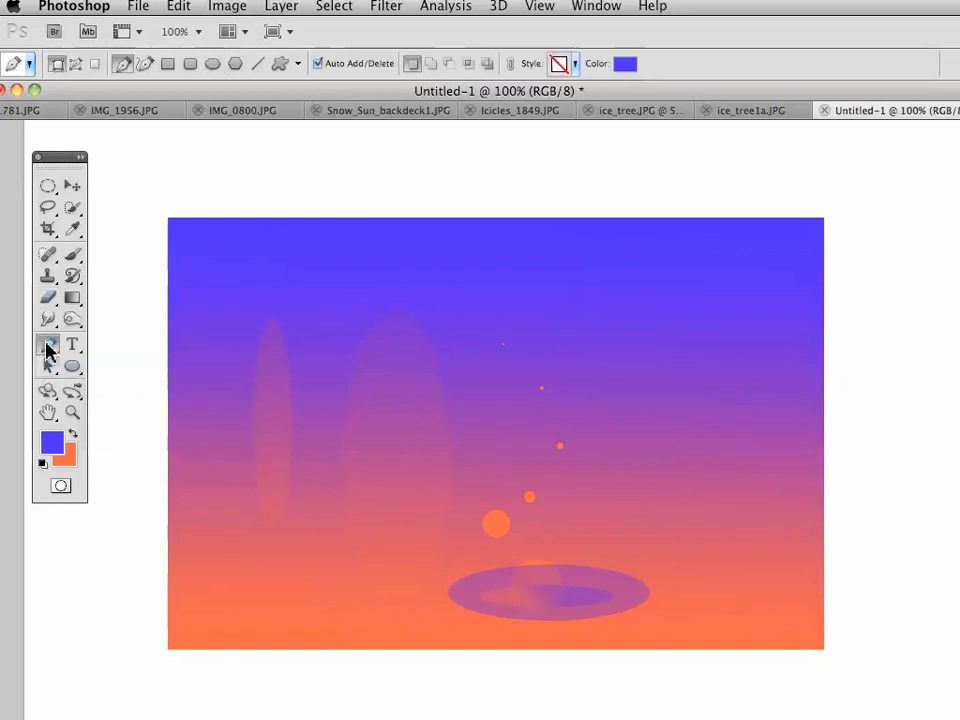
pyautogui.moveTo(572, 300); pyautogui.dragTo(548, 378)
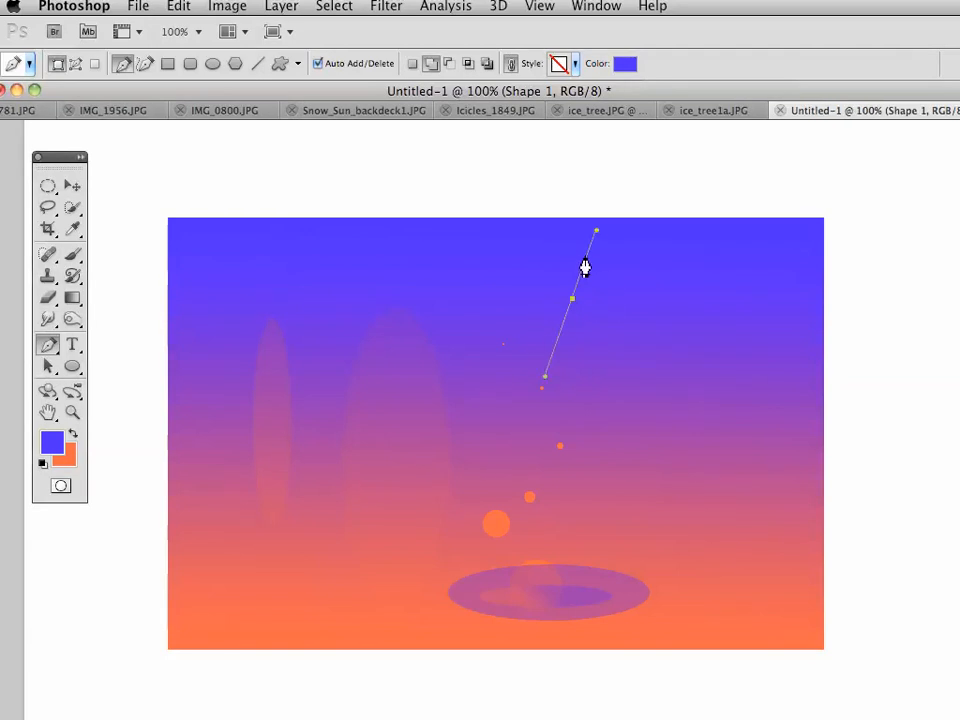
pyautogui.moveTo(601, 229); pyautogui.dragTo(572, 307)
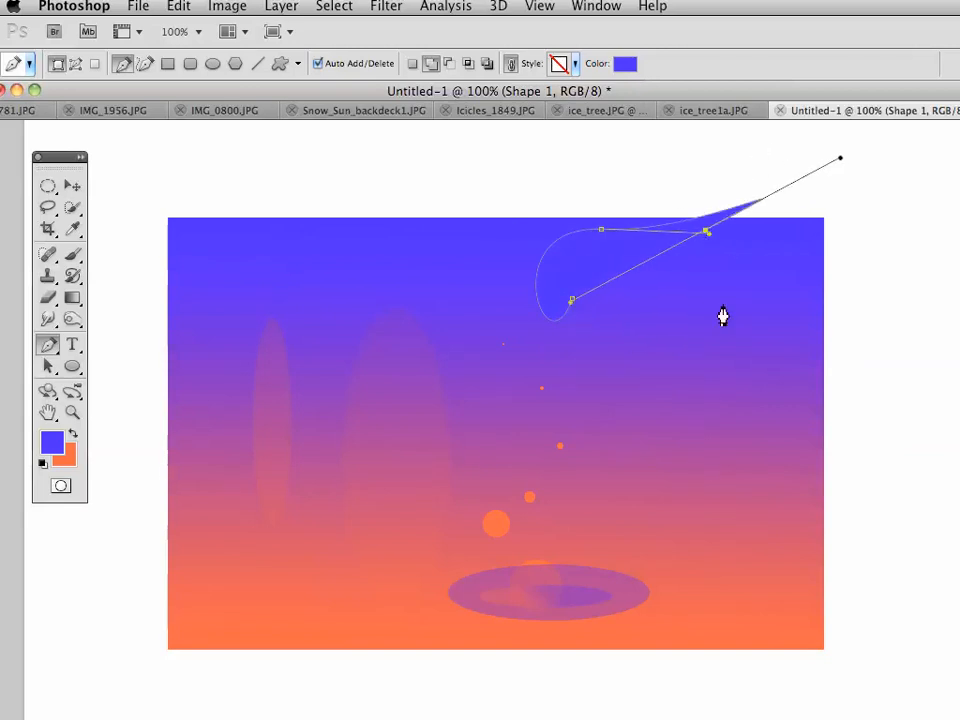
pyautogui.press('super+z')
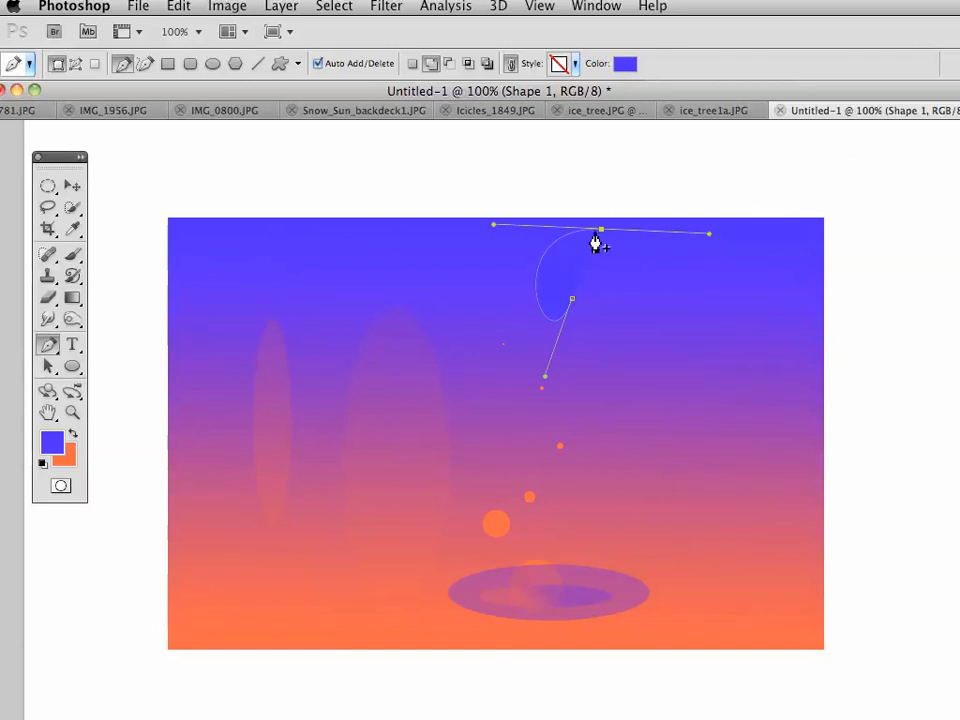
pyautogui.moveTo(572, 298); pyautogui.dragTo(613, 310)
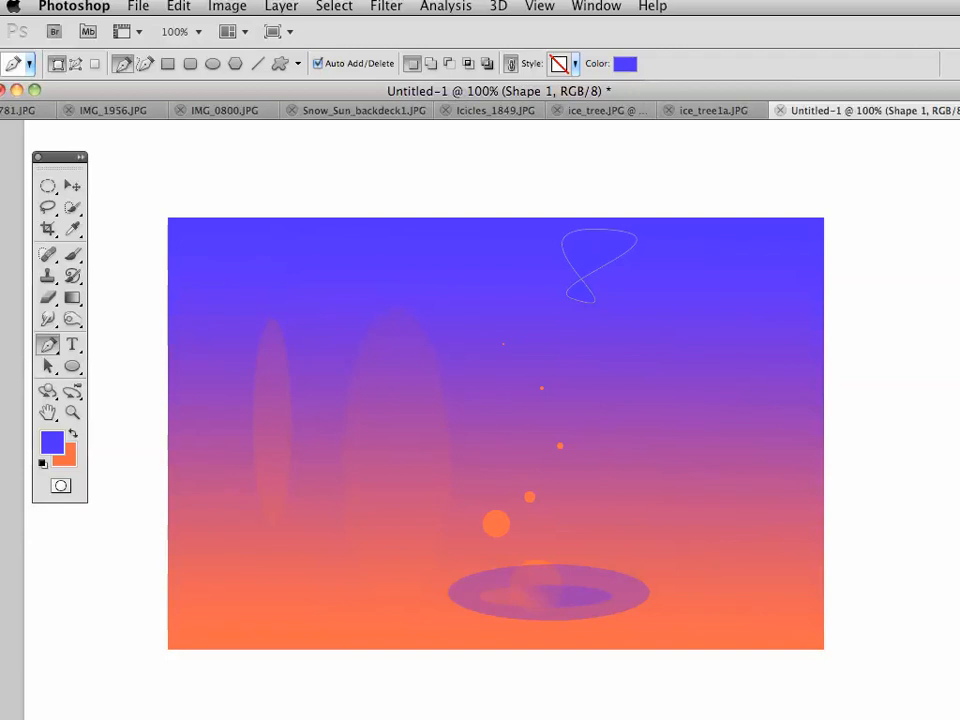
# Bring the Color, Adjustments and Layers panels into view beside the picture and make Untitled-1 the active document again
pyautogui.moveTo(958, 82); pyautogui.dragTo(546, 120)
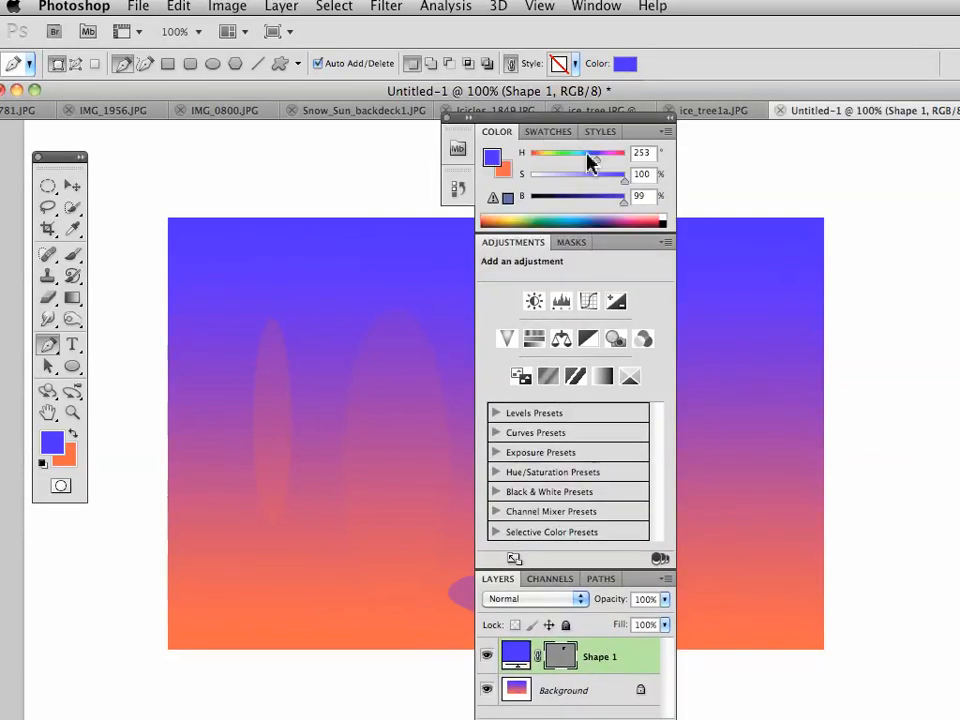
pyautogui.moveTo(600, 108); pyautogui.dragTo(826, 148)
pyautogui.moveTo(537, 117); pyautogui.dragTo(773, 141)
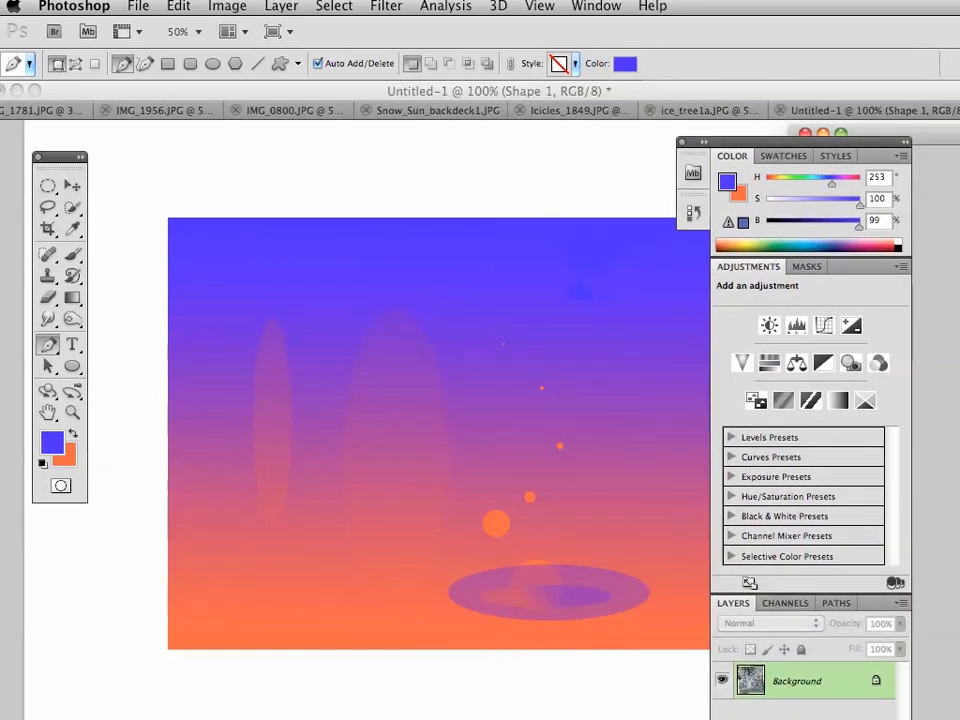
pyautogui.moveTo(945, 134); pyautogui.dragTo(959, 134)
pyautogui.moveTo(811, 142); pyautogui.dragTo(865, 145)
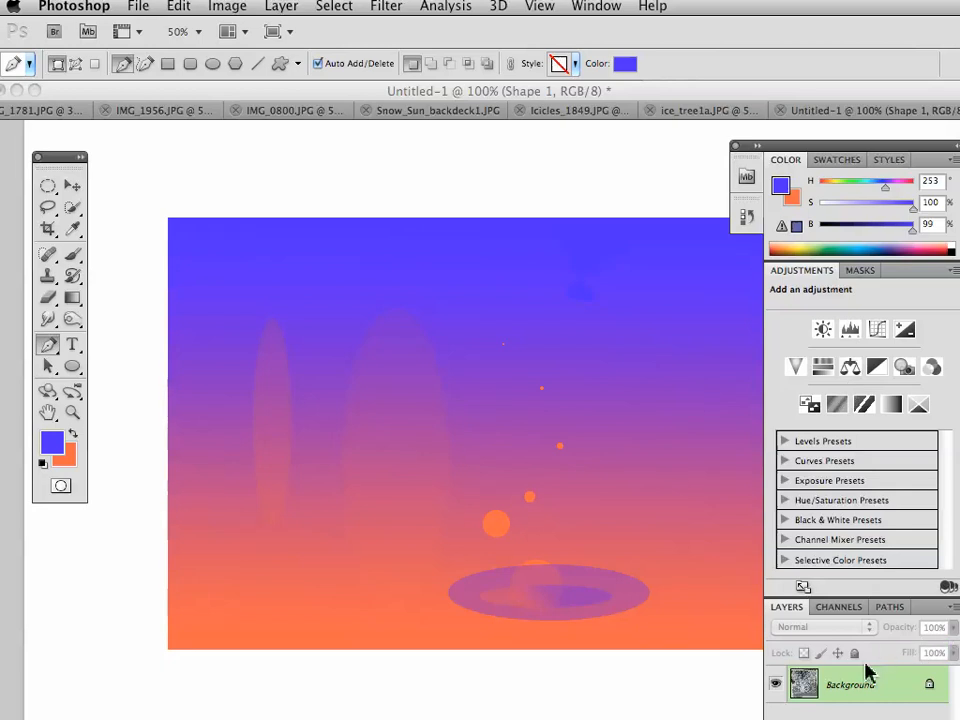
pyautogui.click(651, 647)
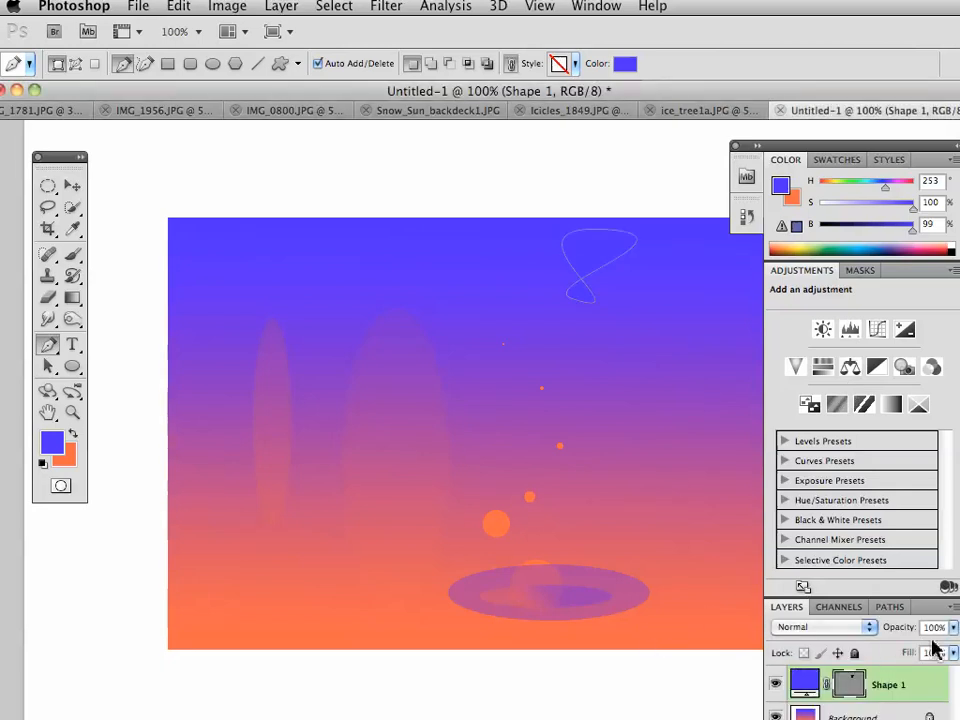
# Lower the Shape 1 layer's opacity to 24% and switch to the Move tool
pyautogui.click(951, 636)
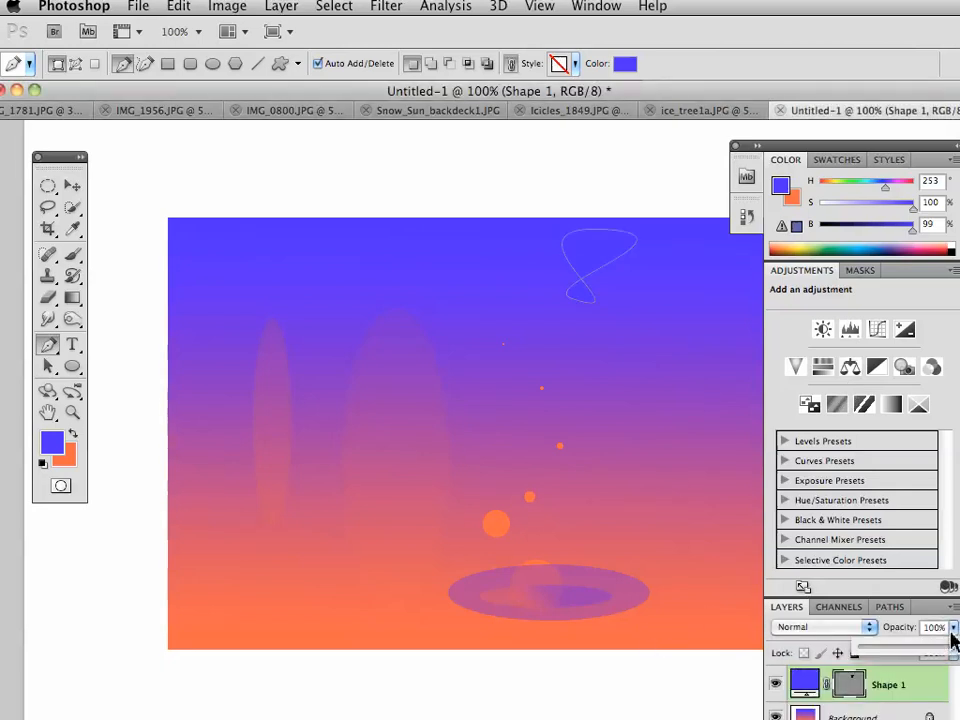
pyautogui.moveTo(951, 650); pyautogui.dragTo(895, 652)
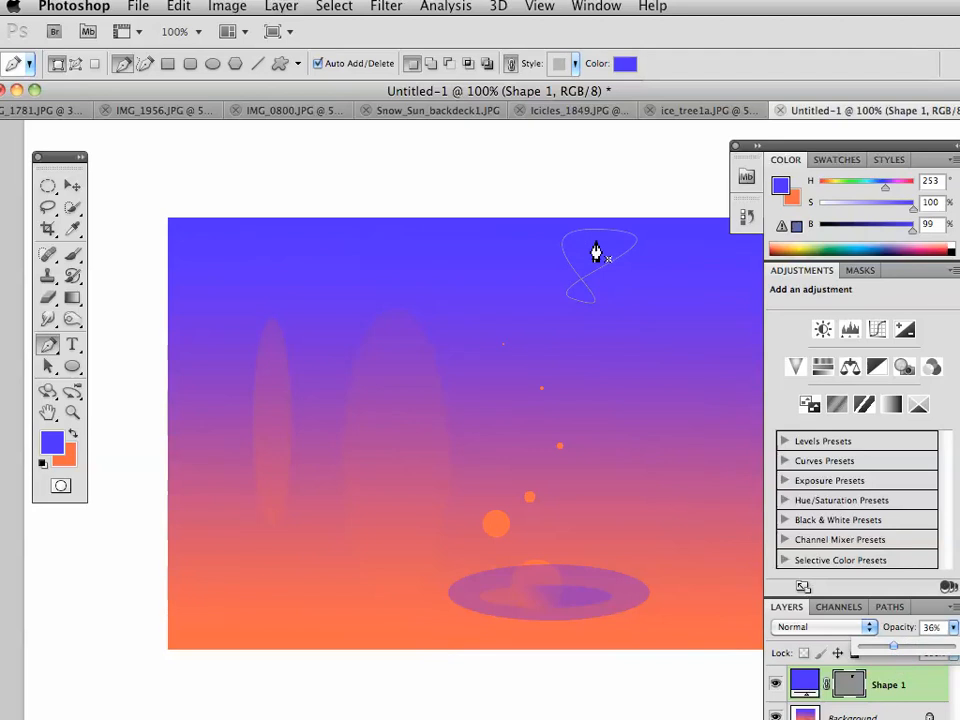
pyautogui.moveTo(894, 650); pyautogui.dragTo(883, 649)
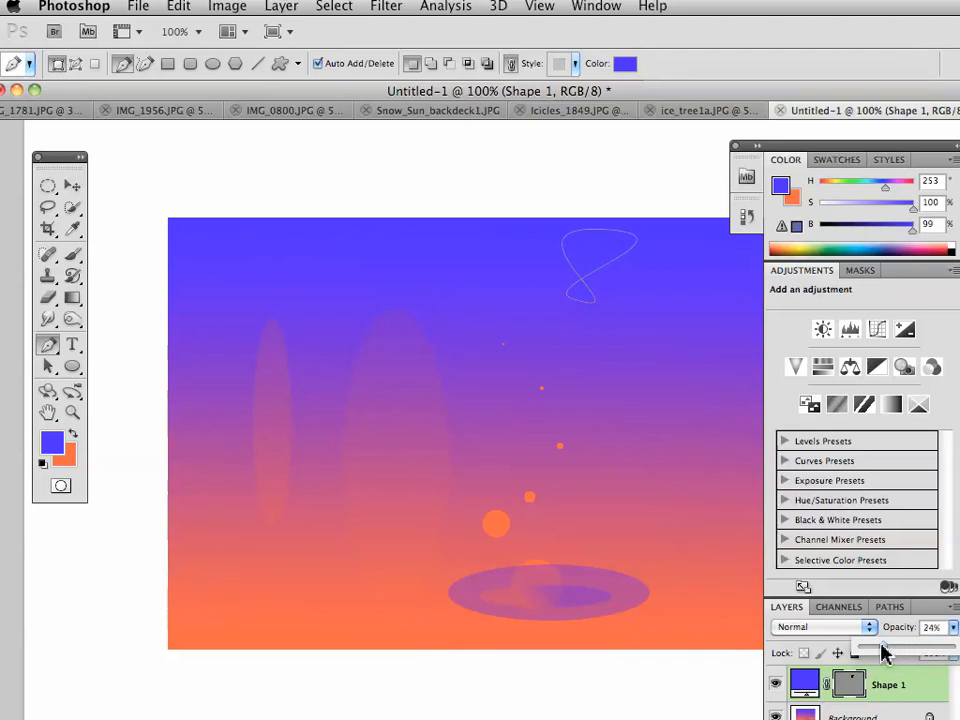
pyautogui.click(68, 188)
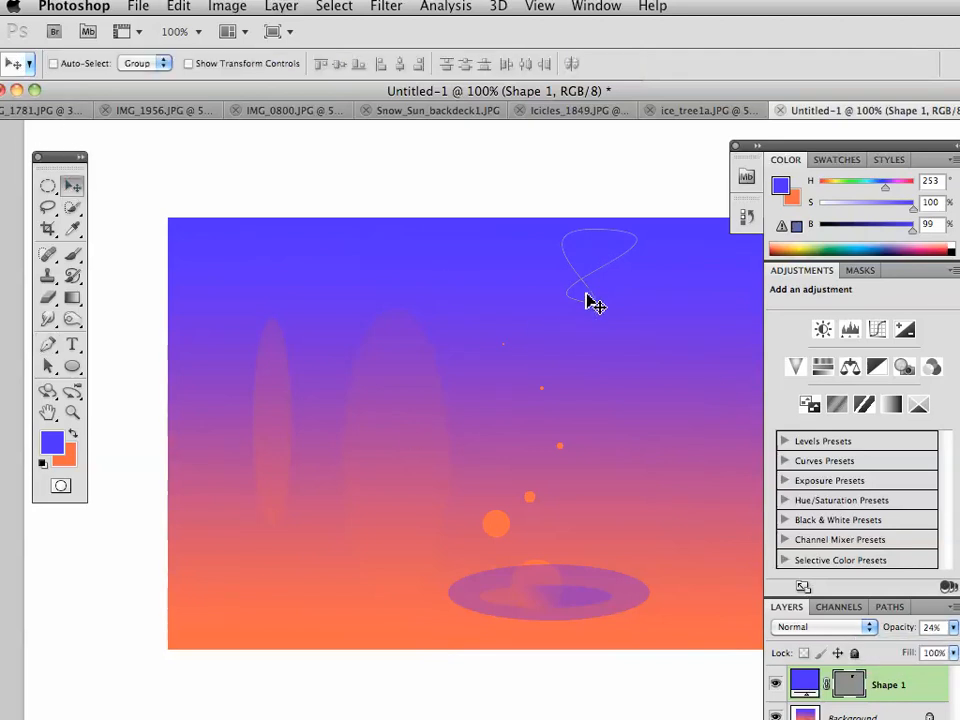